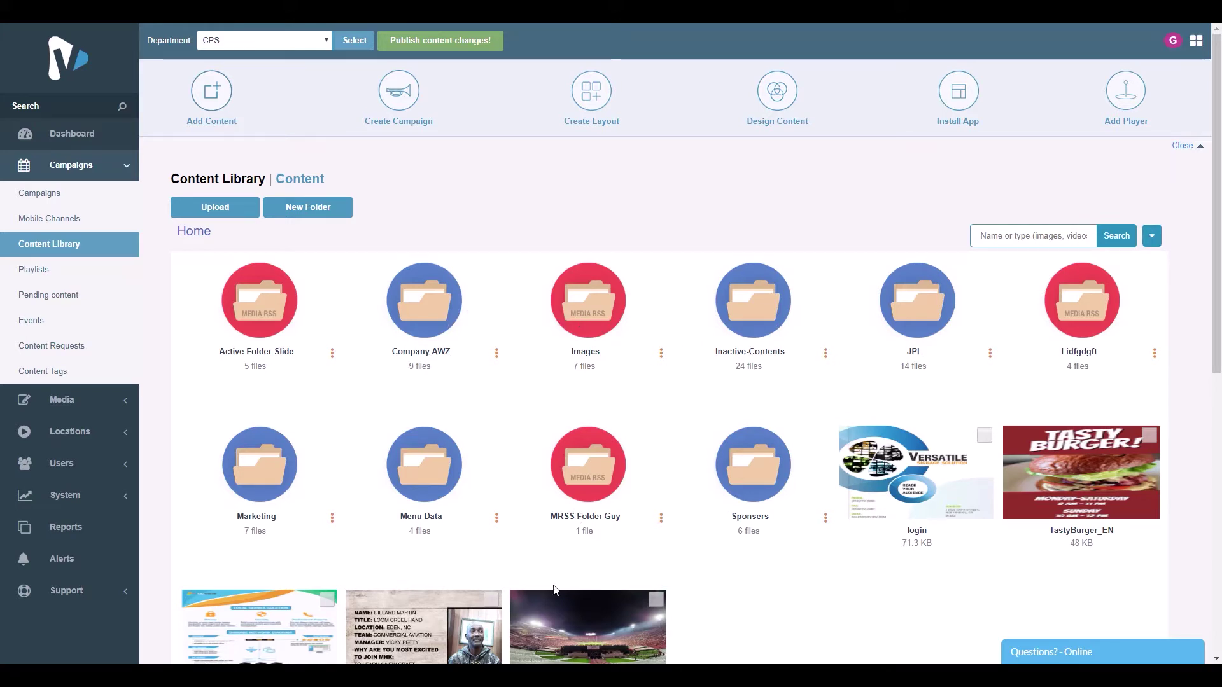
Step: Open the Company AWZ folder and move two of its files into the guy test subfolder
left_click(418, 304)
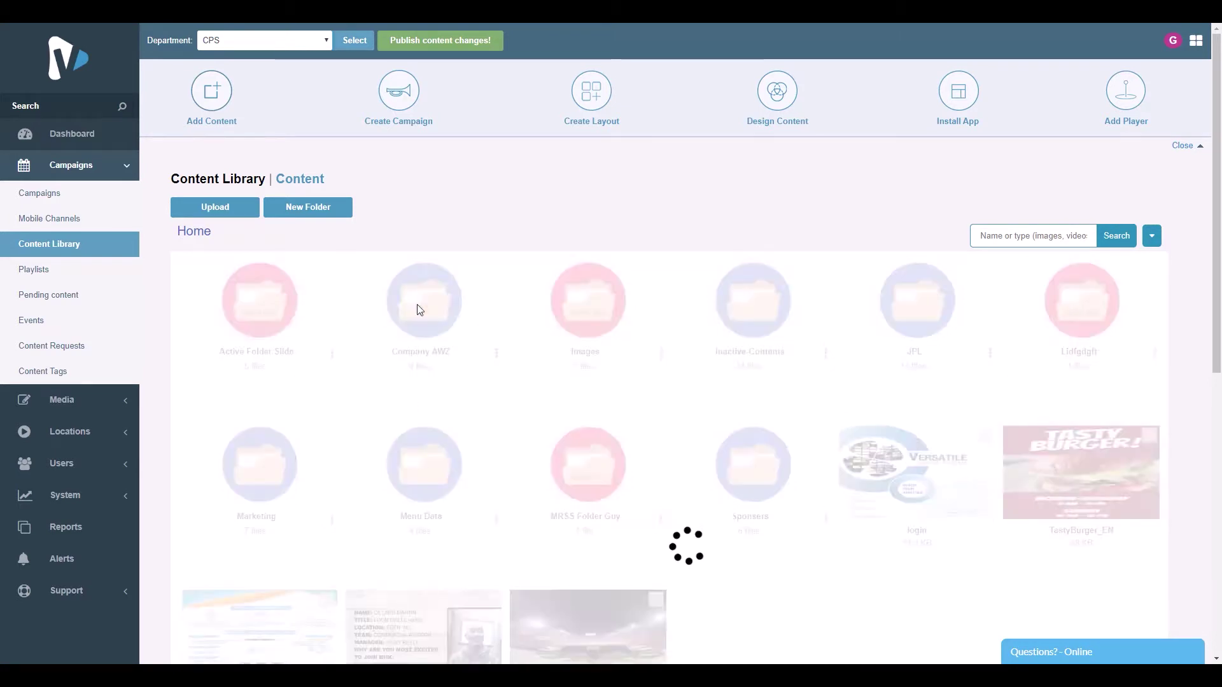
left_click_drag(603, 494, 433, 322)
left_click_drag(749, 495, 449, 324)
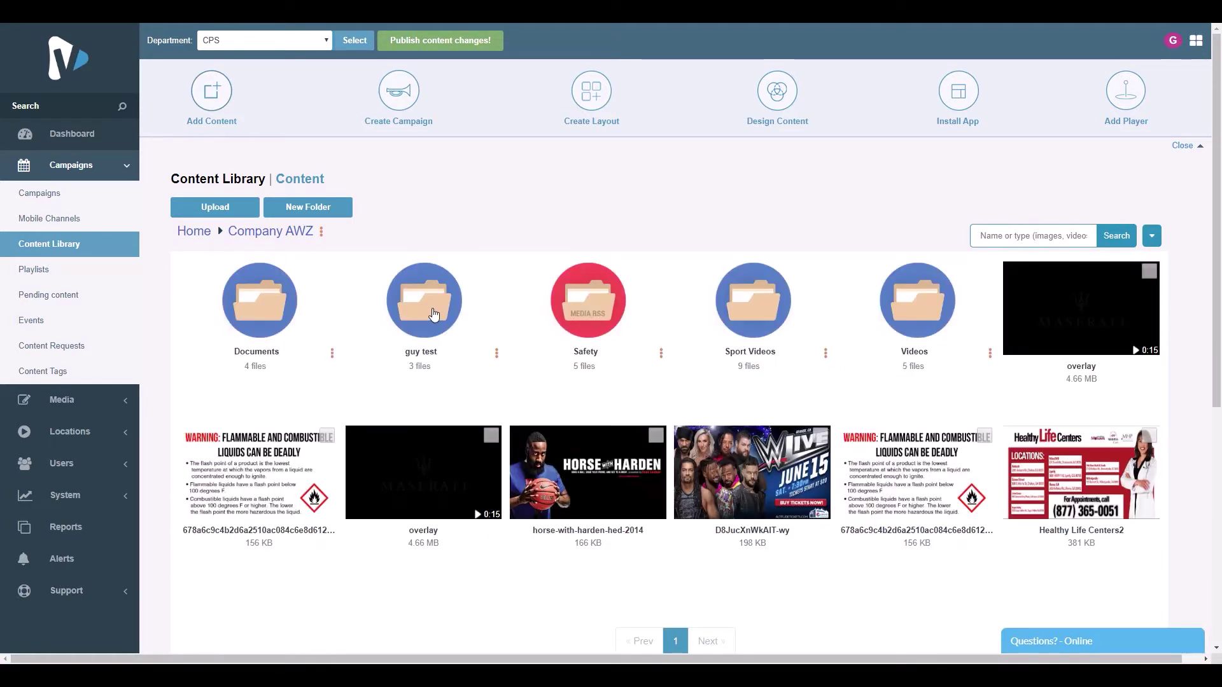
Step: Return to the Home folder, open the details of the image starting with 3b6a099c6a88, and tag it Education
left_click(194, 231)
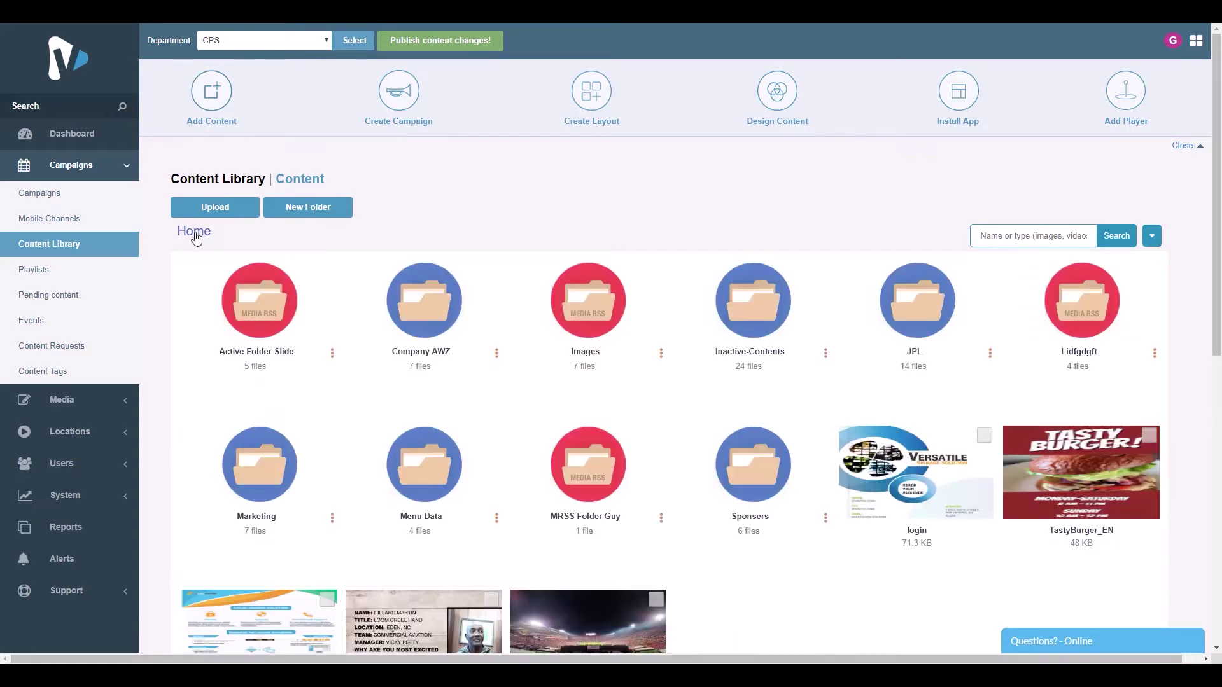
scroll(632, 392, "down", 1)
scroll(632, 392, "down", 2)
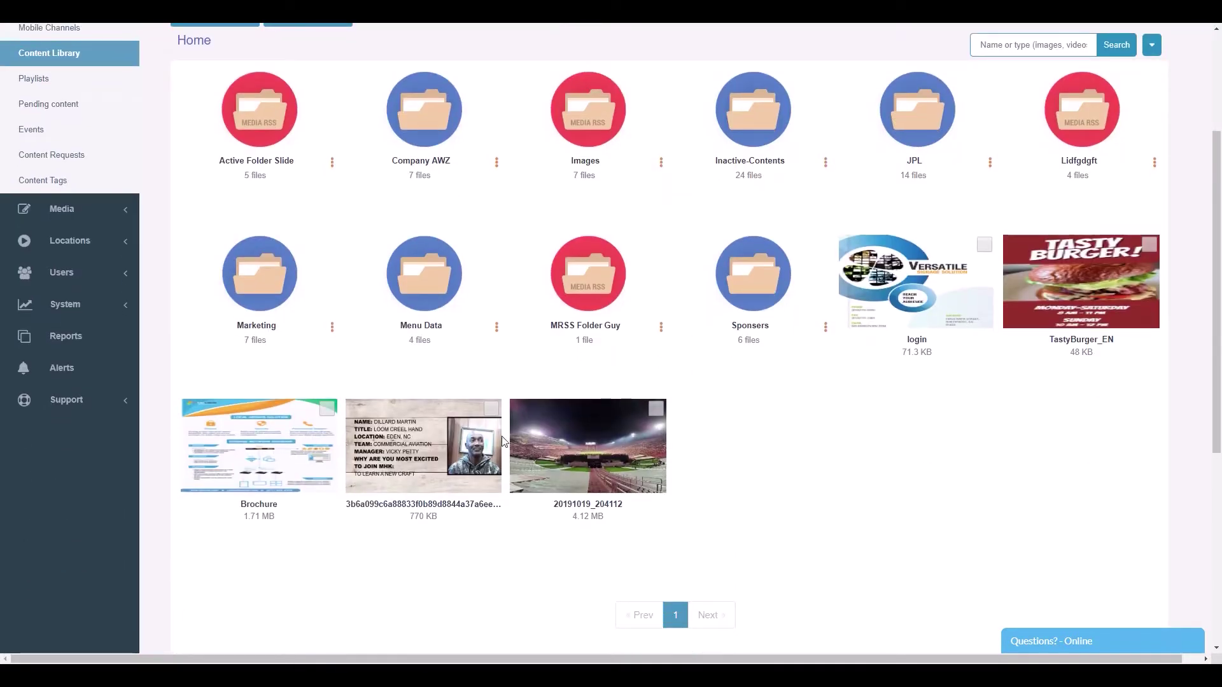
left_click(447, 449)
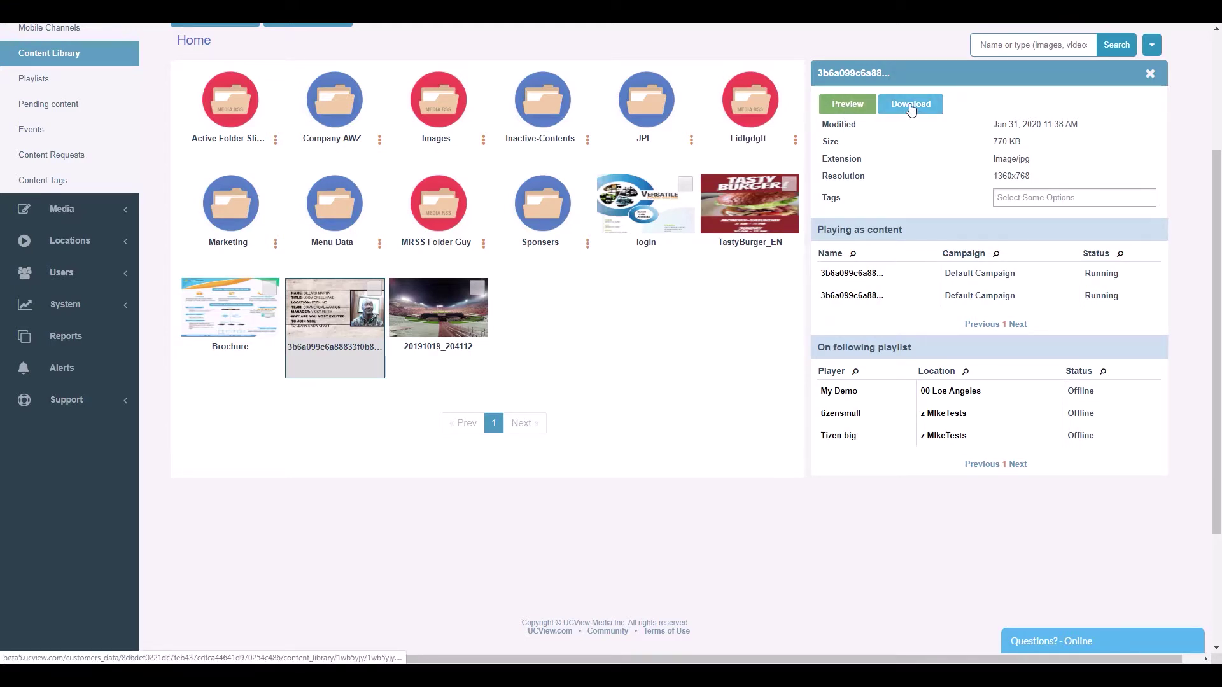
left_click(1011, 199)
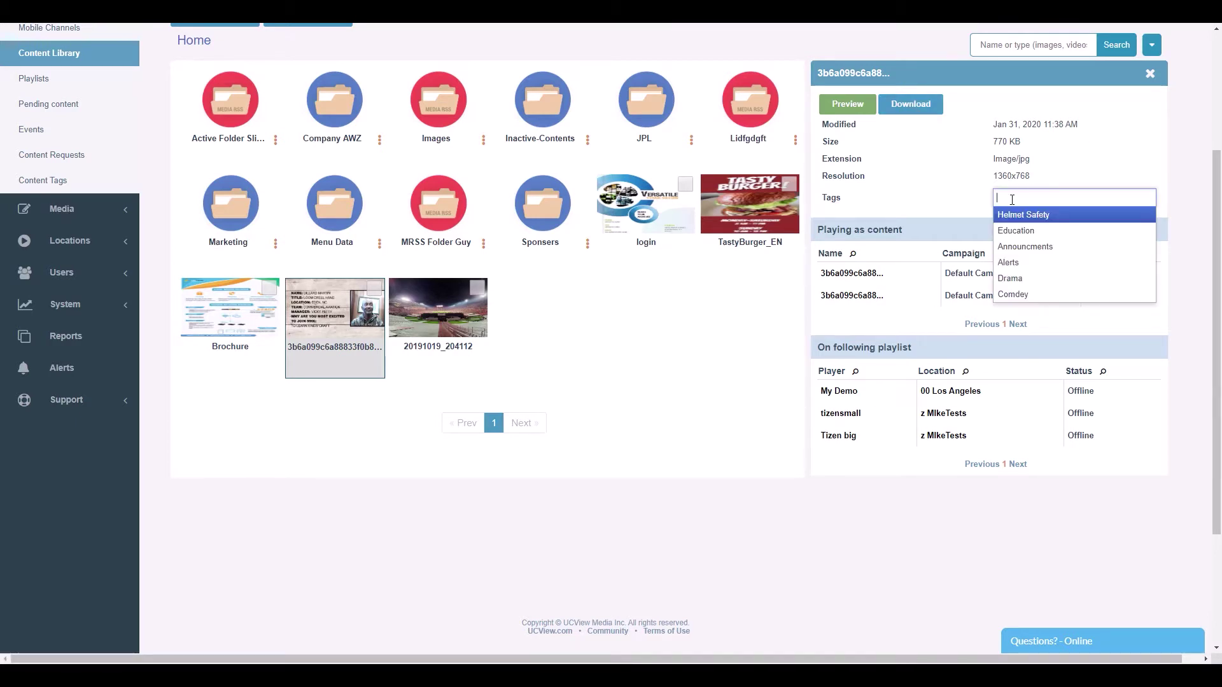
left_click(1020, 232)
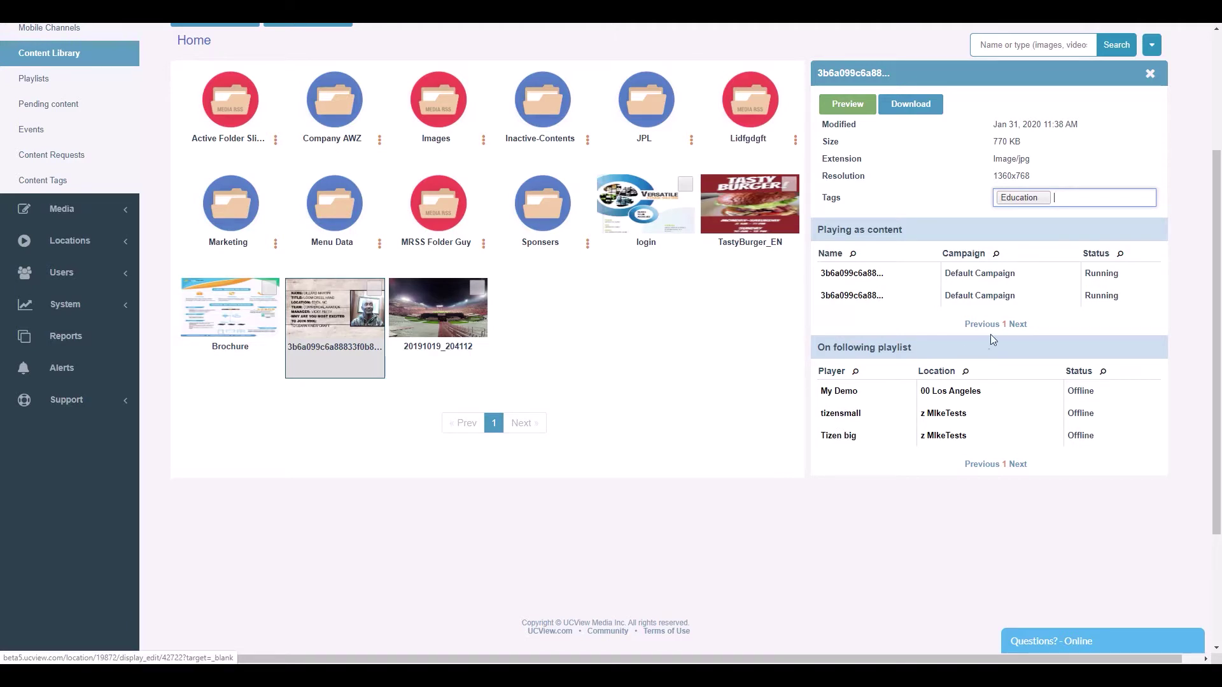
Step: Show the options for the first content entry being played, and view the details of 20191019_204112 and TastyBurger_EN
left_click(1121, 275)
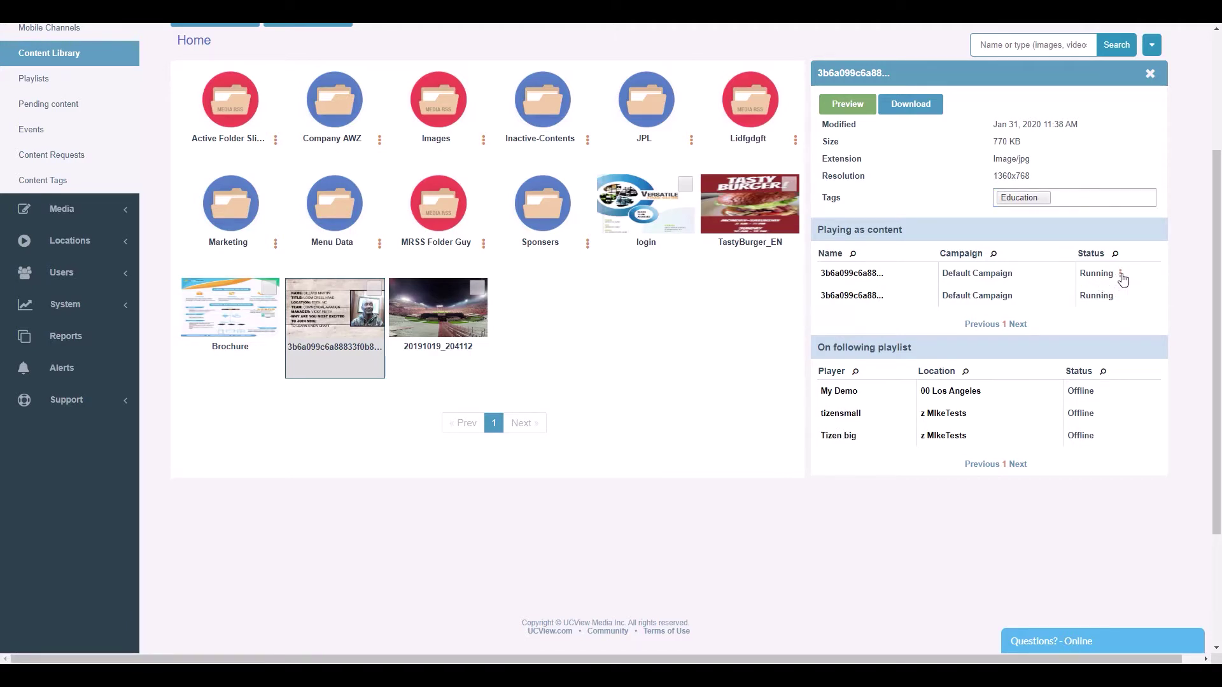
left_click(1121, 275)
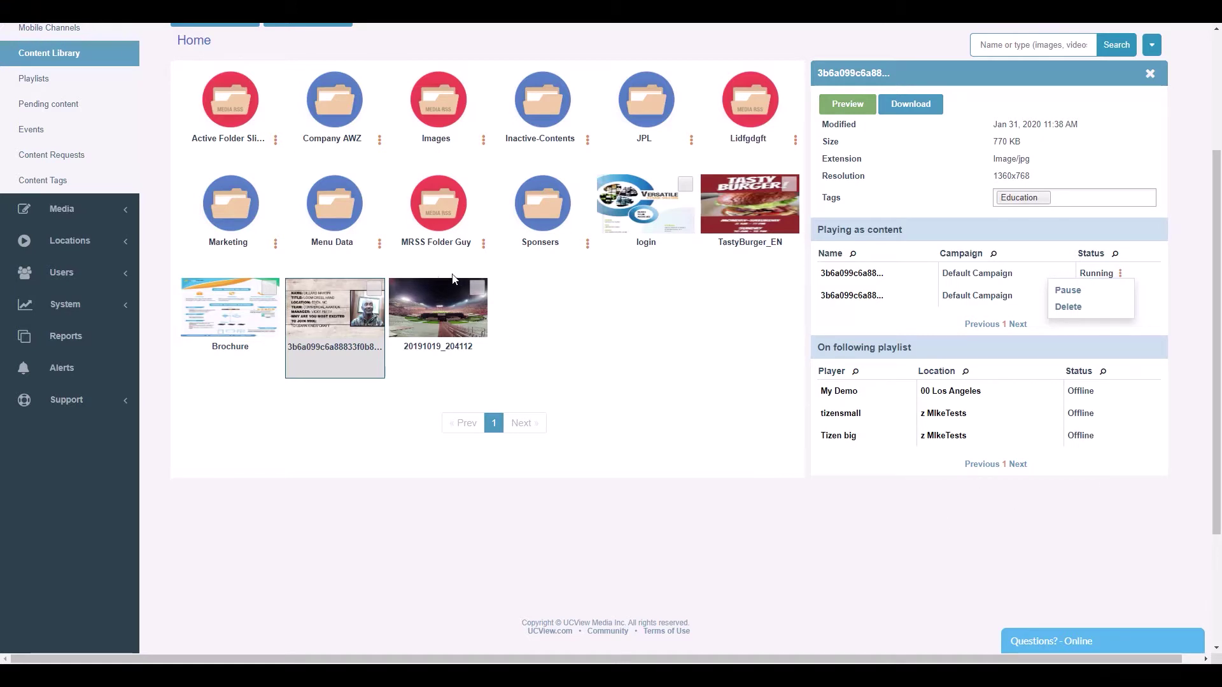
left_click(438, 305)
left_click(724, 205)
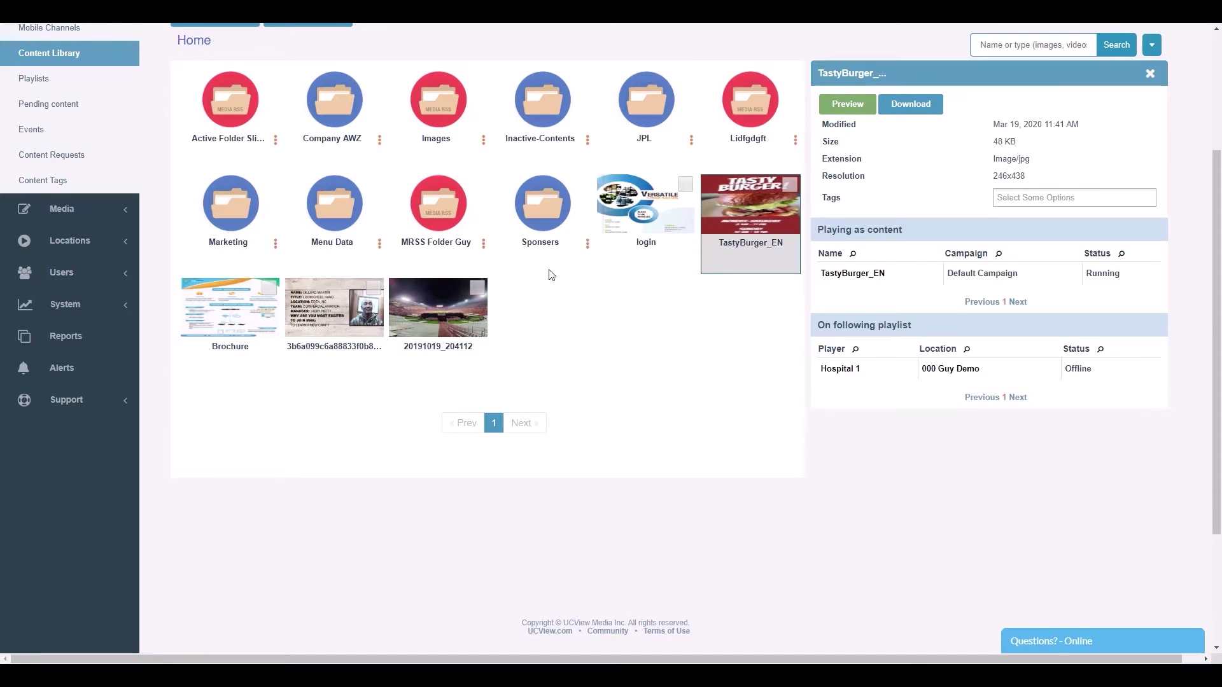
Step: Create a new folder named My Folder inside Company AWZ
left_click(344, 135)
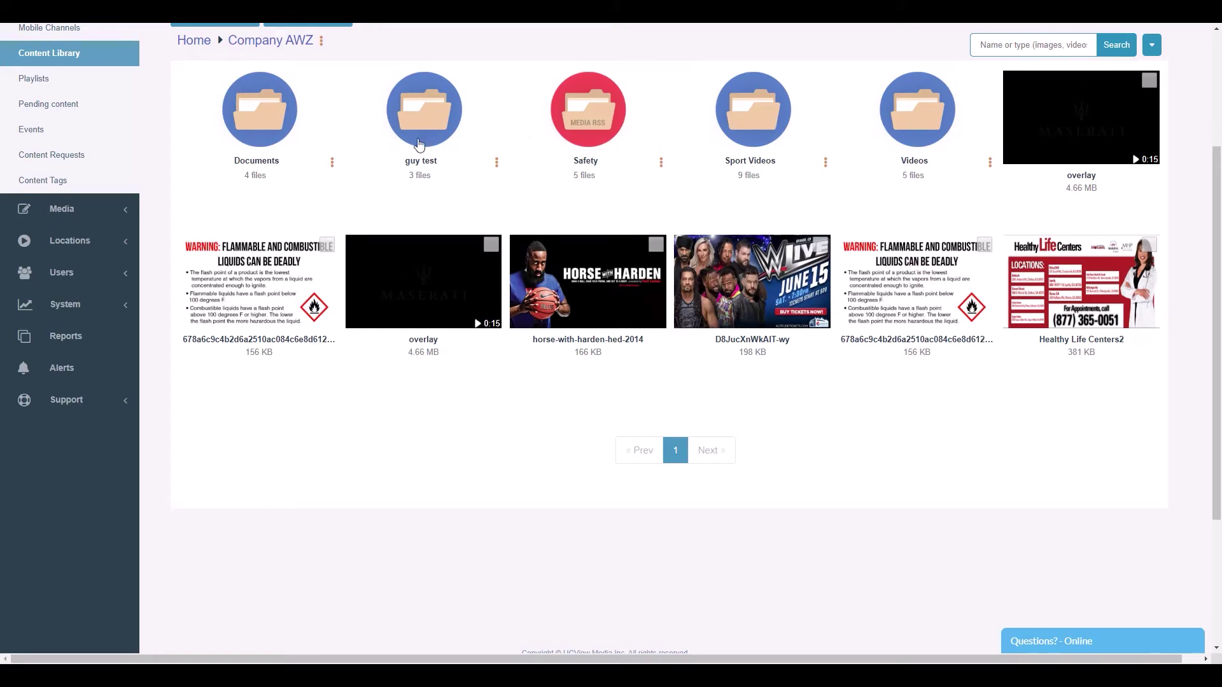
scroll(369, 162, "up", 1)
scroll(369, 162, "up", 3)
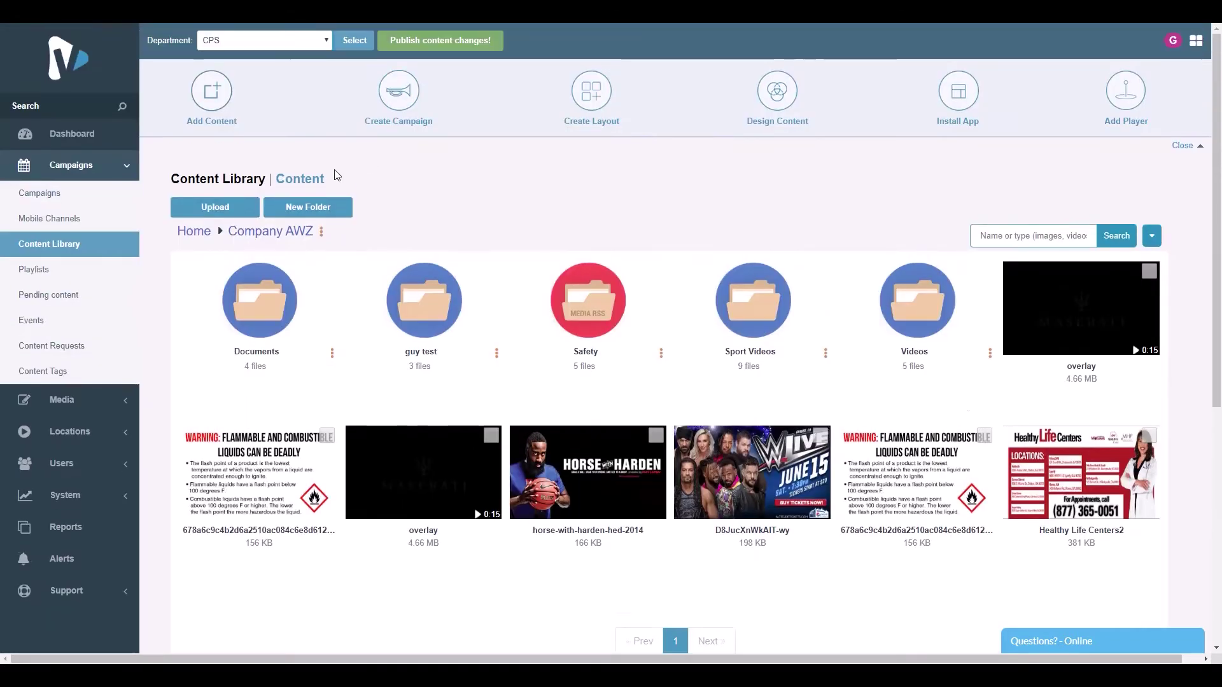
left_click(321, 208)
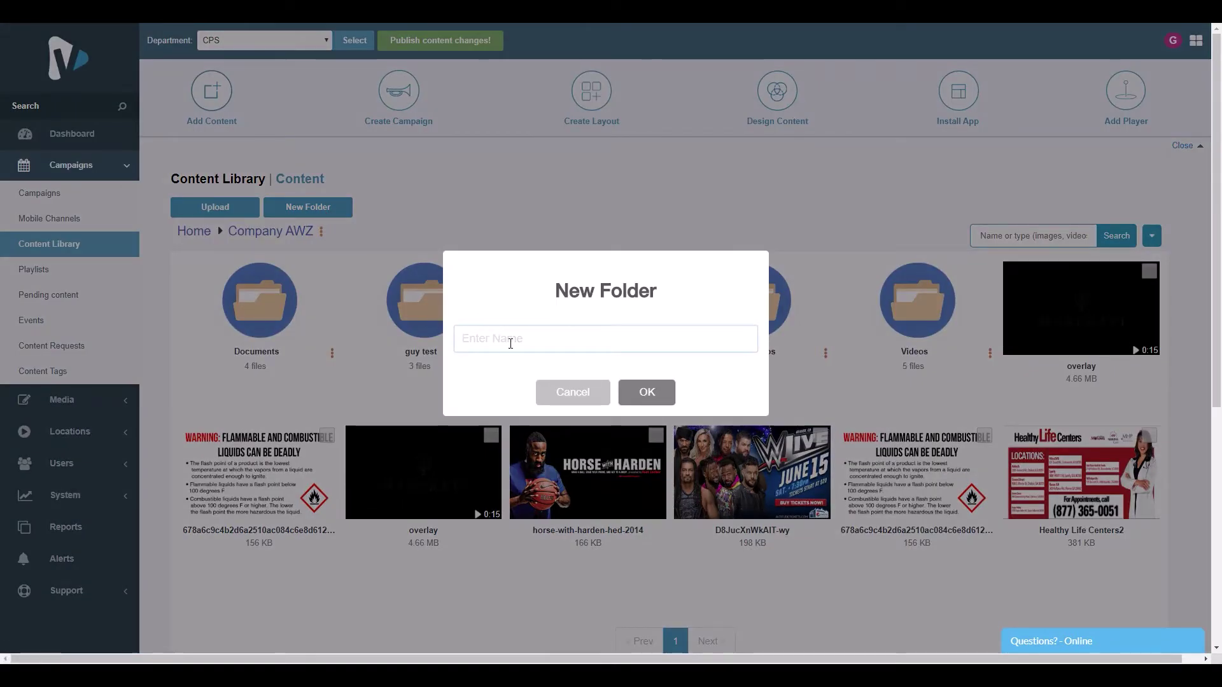
type("My Folder")
left_click(652, 385)
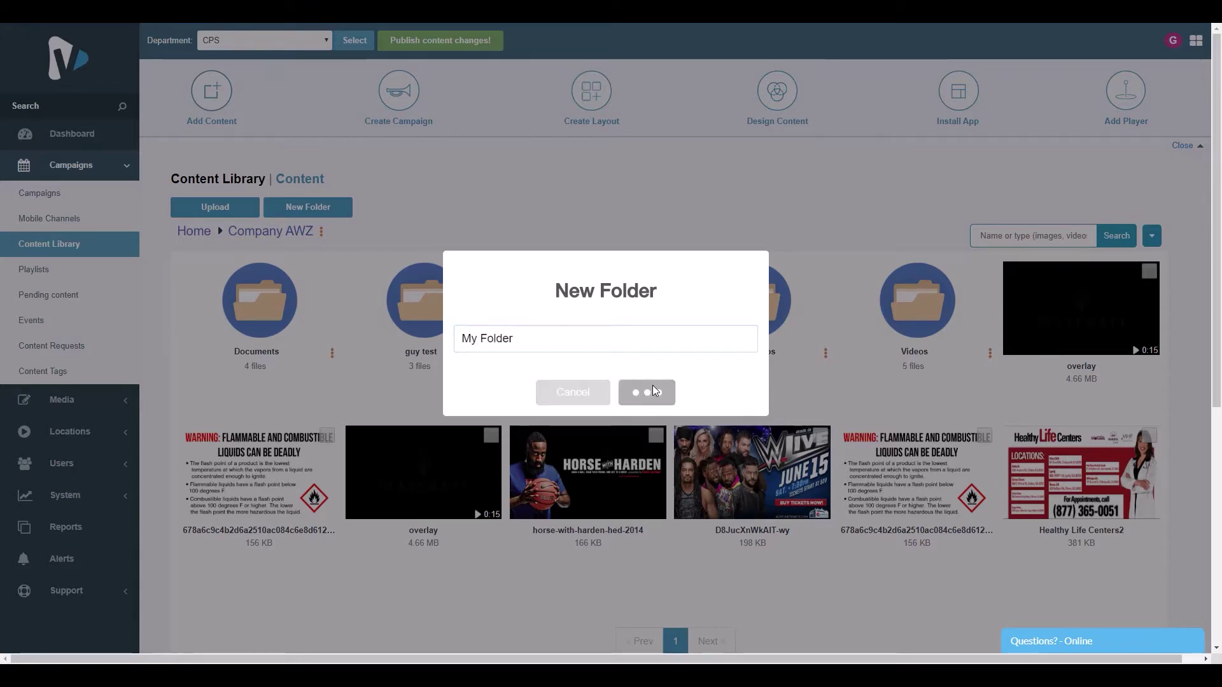
Step: Select the horse-with-harden-hed-2014 image and the first flammable liquids warning image and move them into My Folder
scroll(457, 463, "down", 1)
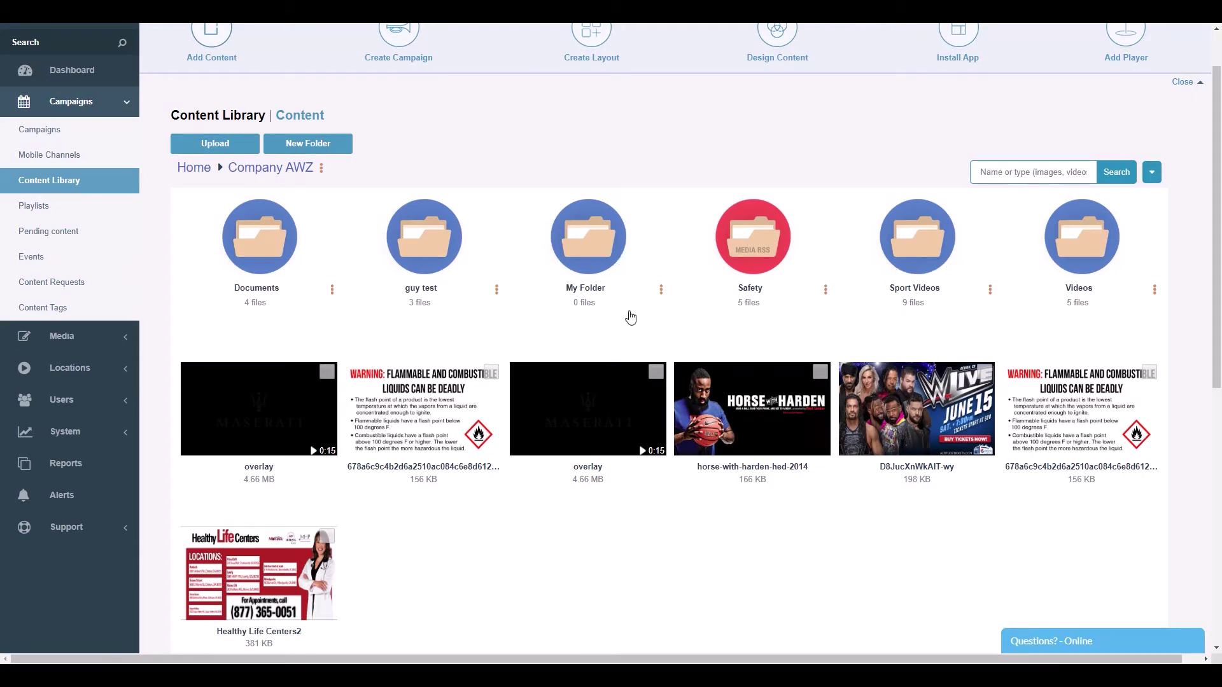
left_click(818, 372)
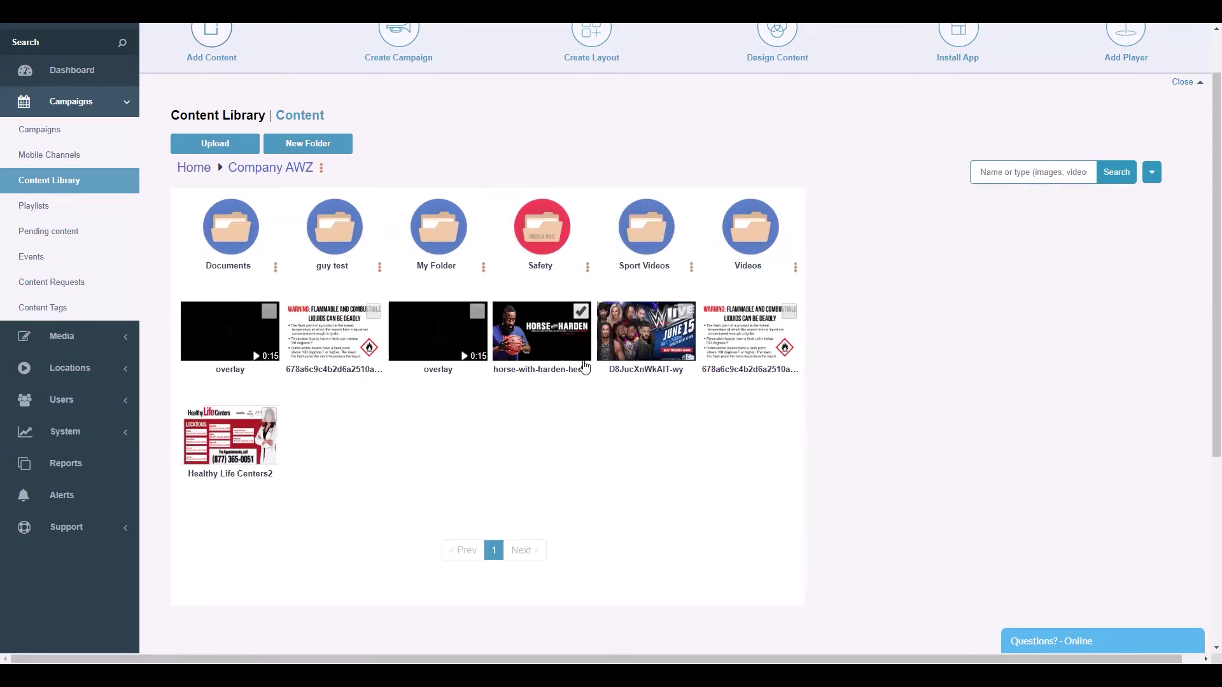
left_click(372, 312)
left_click_drag(358, 330, 426, 237)
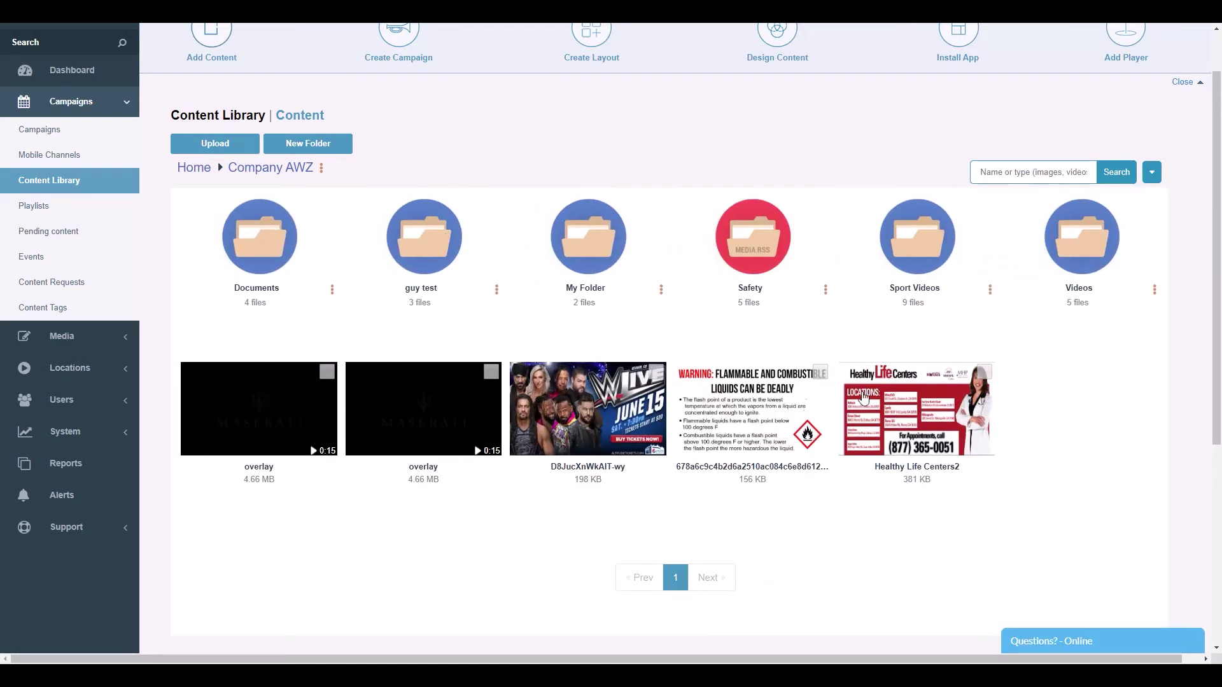
Step: Select Healthy Life Centers2 and the remaining warning image, bring up the move destinations for them, and cancel
left_click(981, 375)
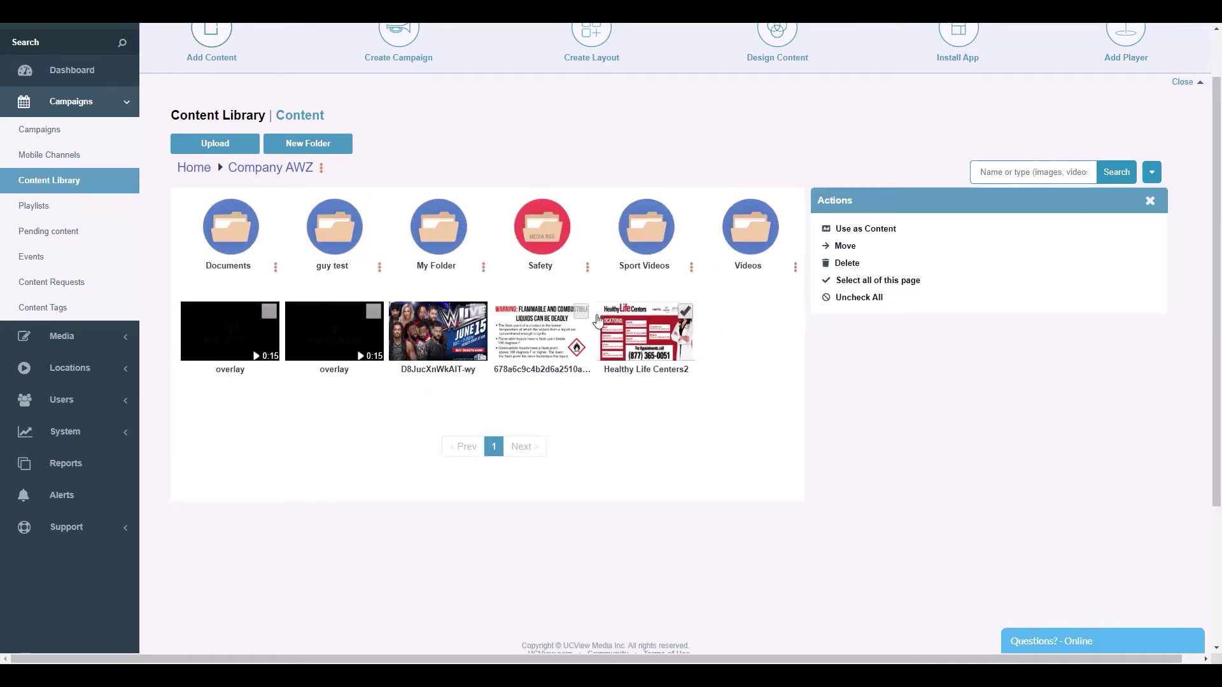
left_click(582, 311)
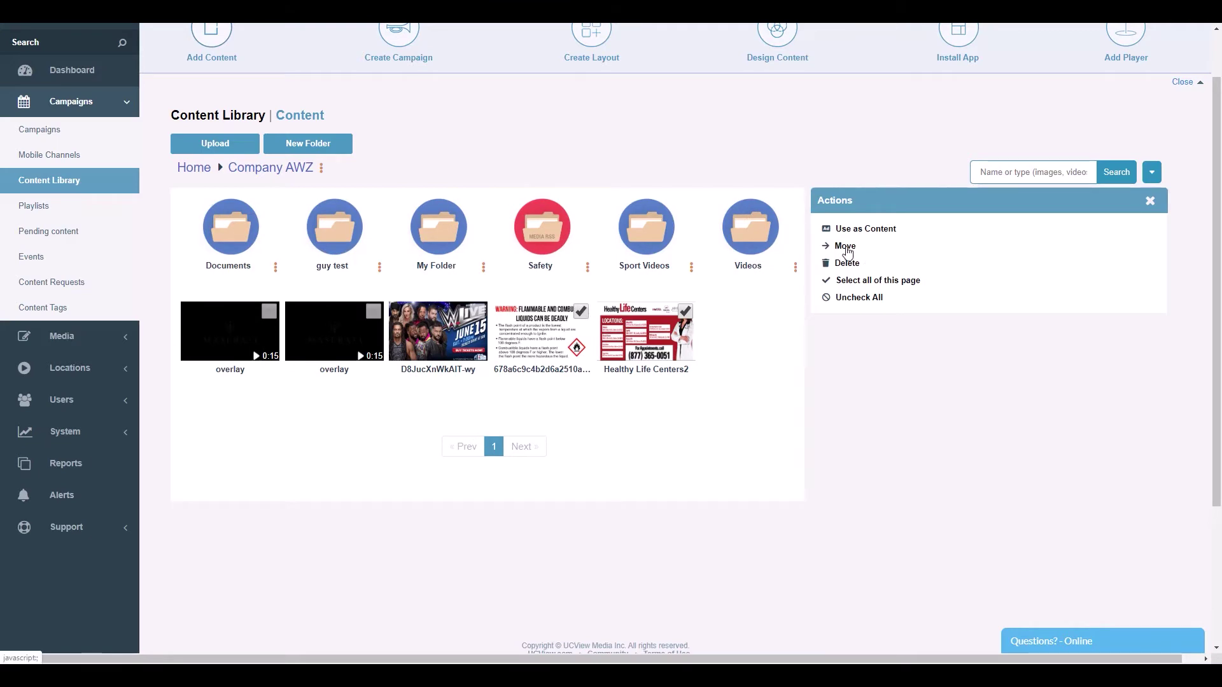
left_click(846, 248)
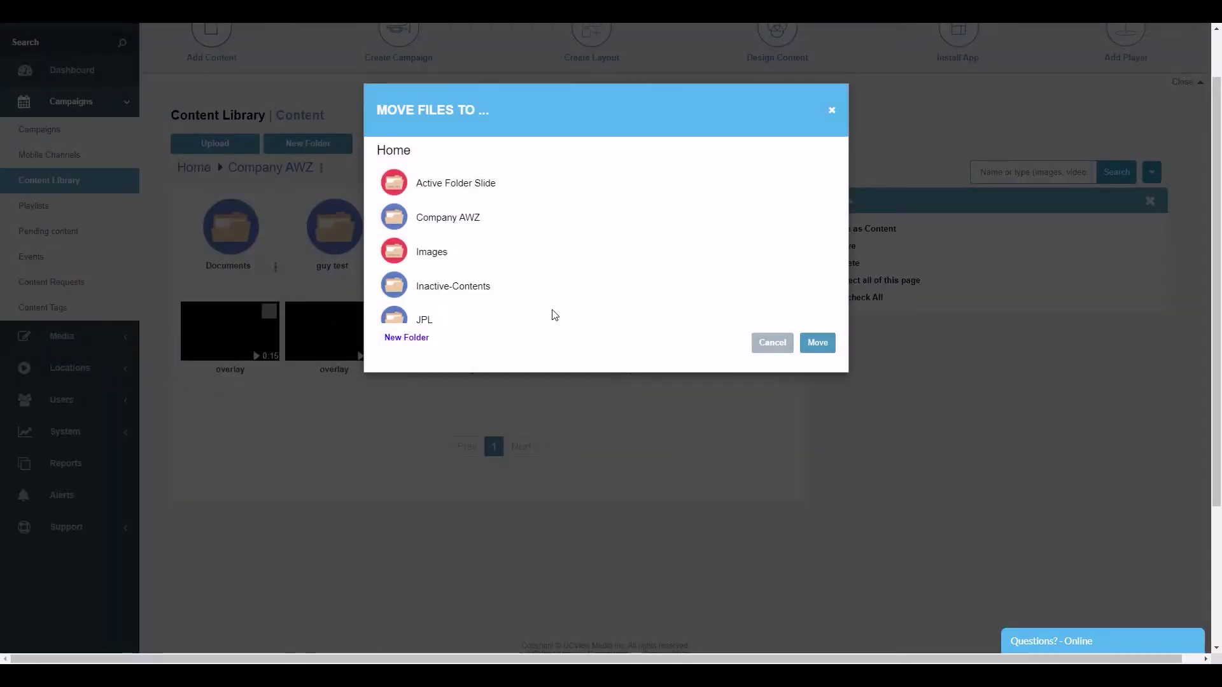
left_click(772, 342)
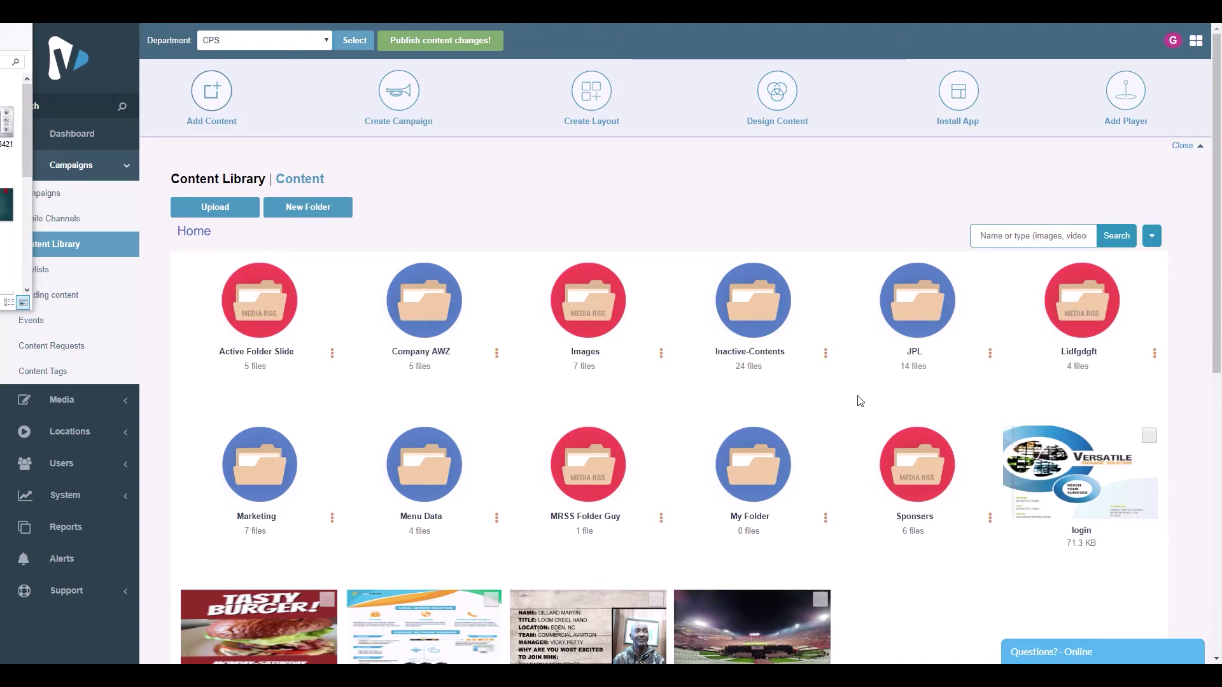
Step: Open the upload page for the Home folder's My Folder and select the four images in the local My Content folder
left_click(753, 478)
left_click(223, 308)
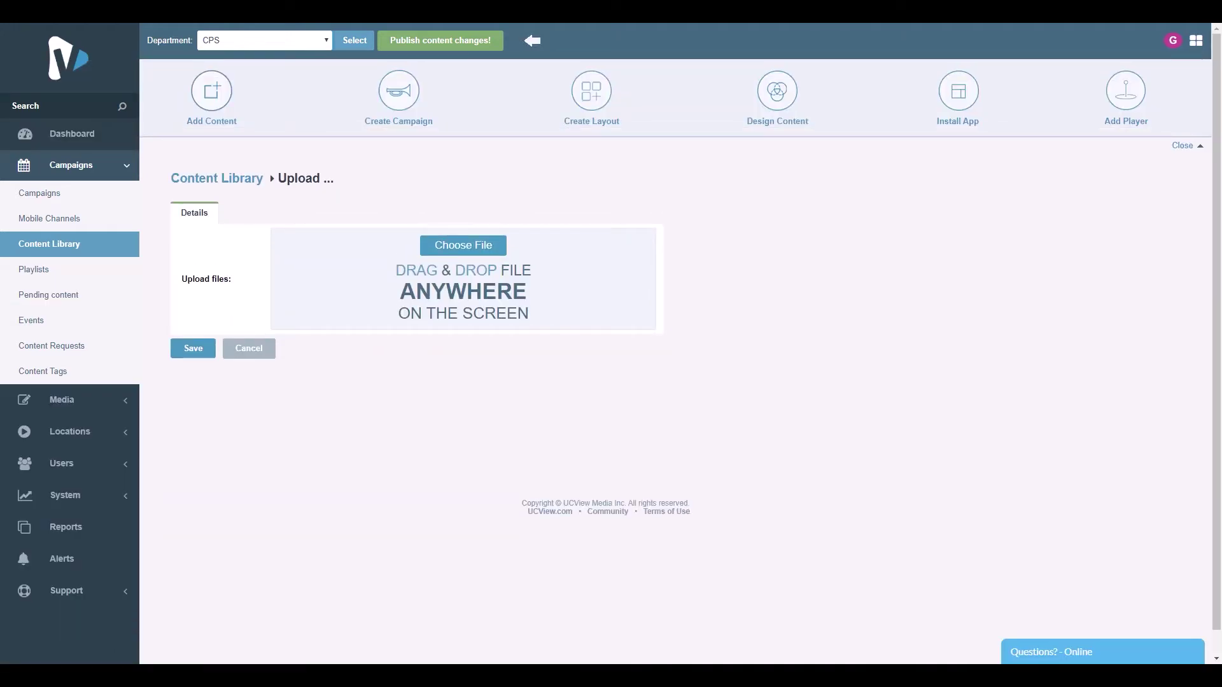
left_click_drag(0, 7, 304, 71)
double_click(229, 248)
left_click_drag(403, 298, 37, 176)
left_click_drag(89, 211, 161, 308)
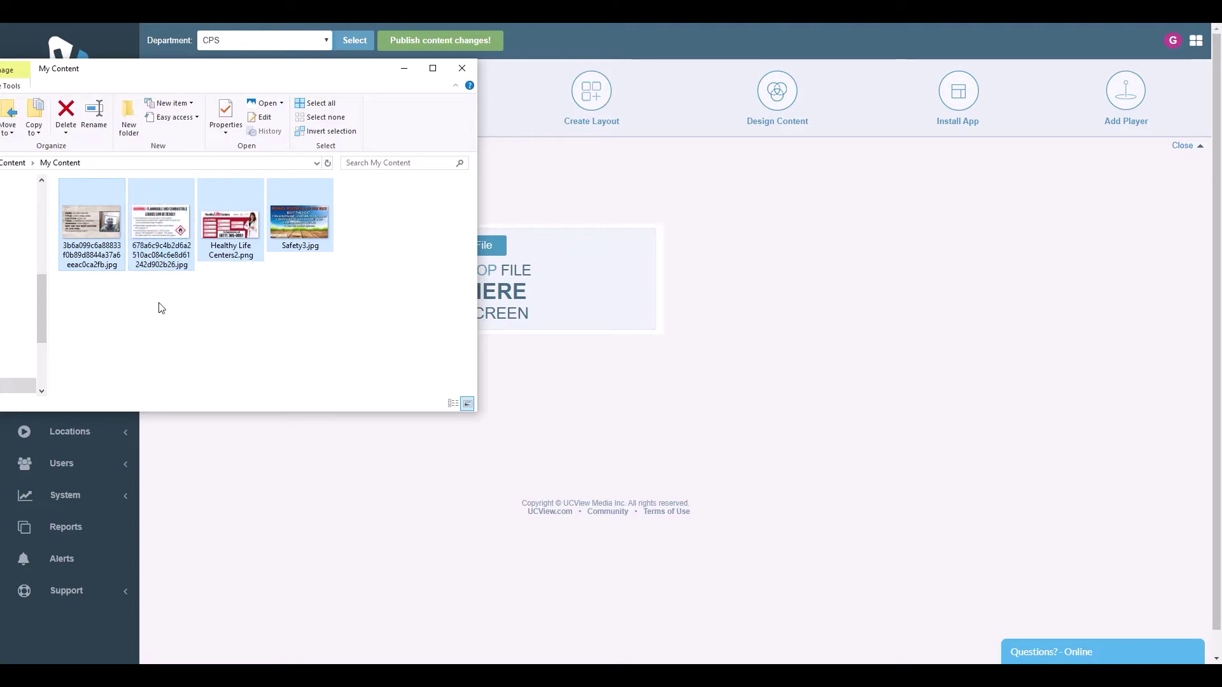
Step: Choose all four image files, including Healthy Life Centers2.png and Safety3.jpg, for upload and save the upload
left_click(485, 246)
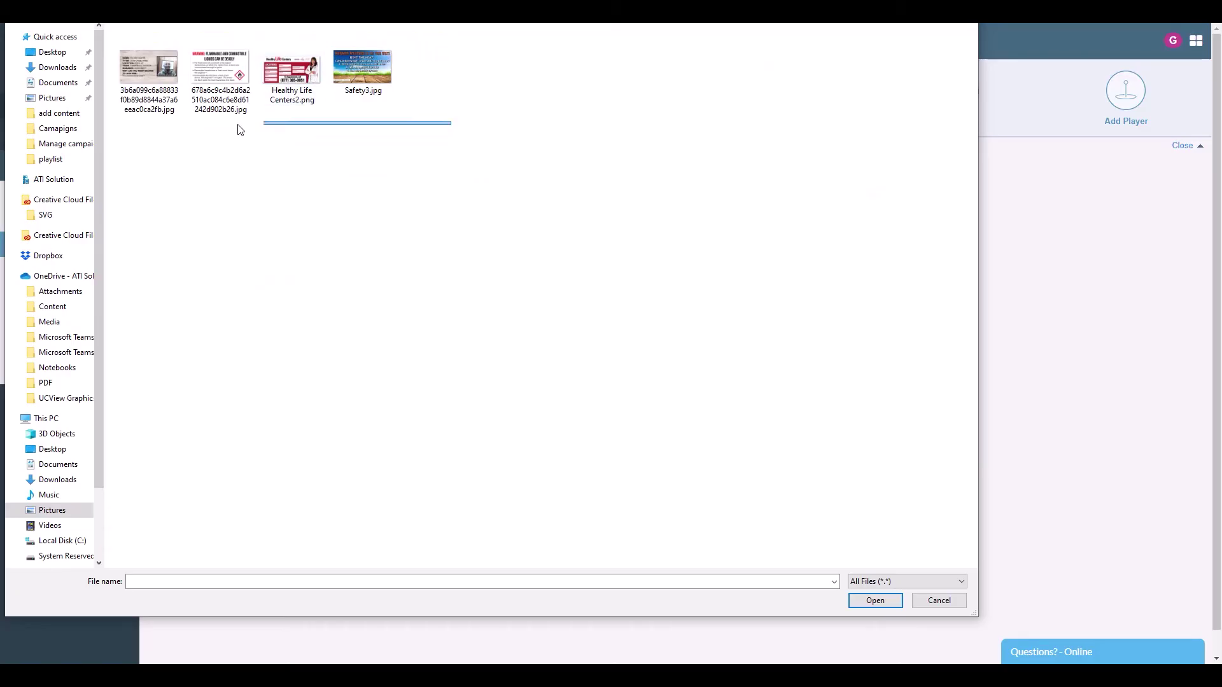
left_click_drag(241, 130, 141, 71)
left_click(876, 600)
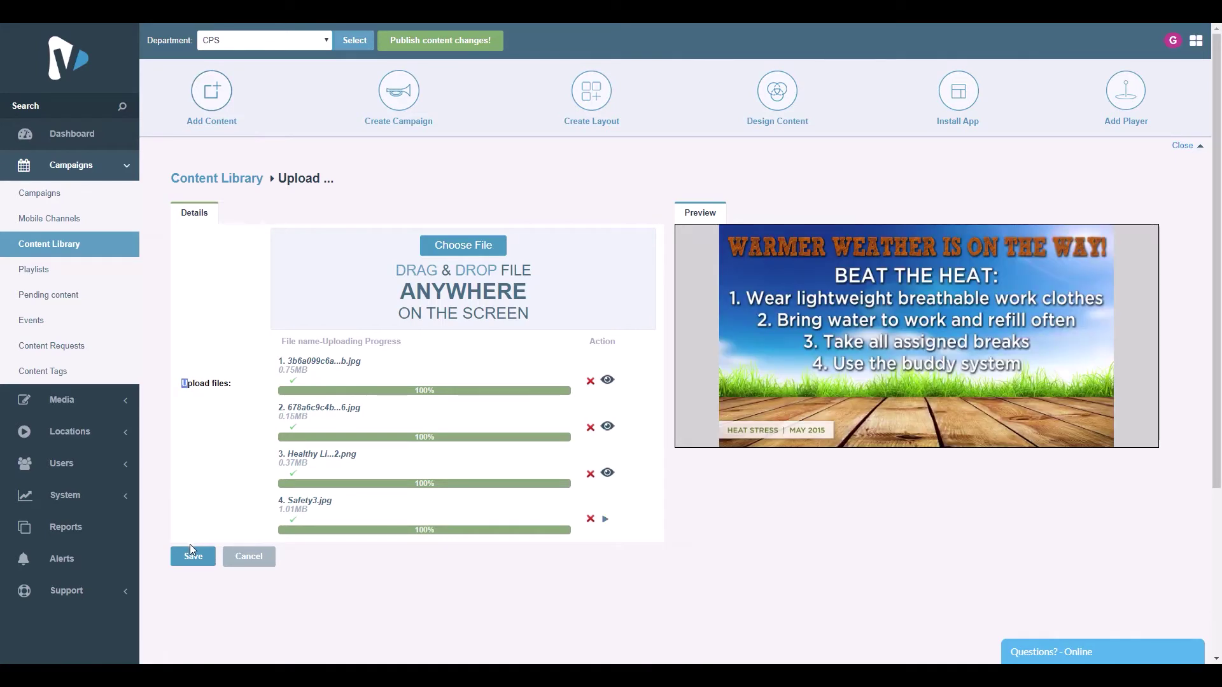
left_click(189, 555)
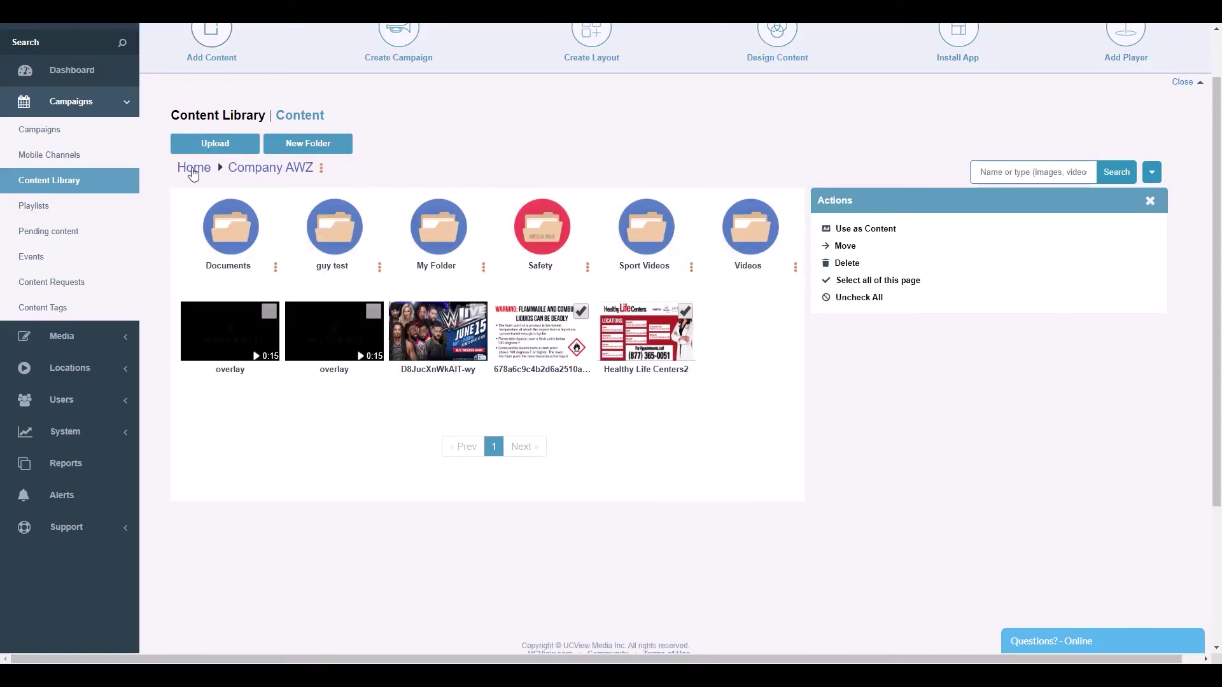
Step: Return to the Home folder, search the content library for "videos" and browse the results
left_click(194, 167)
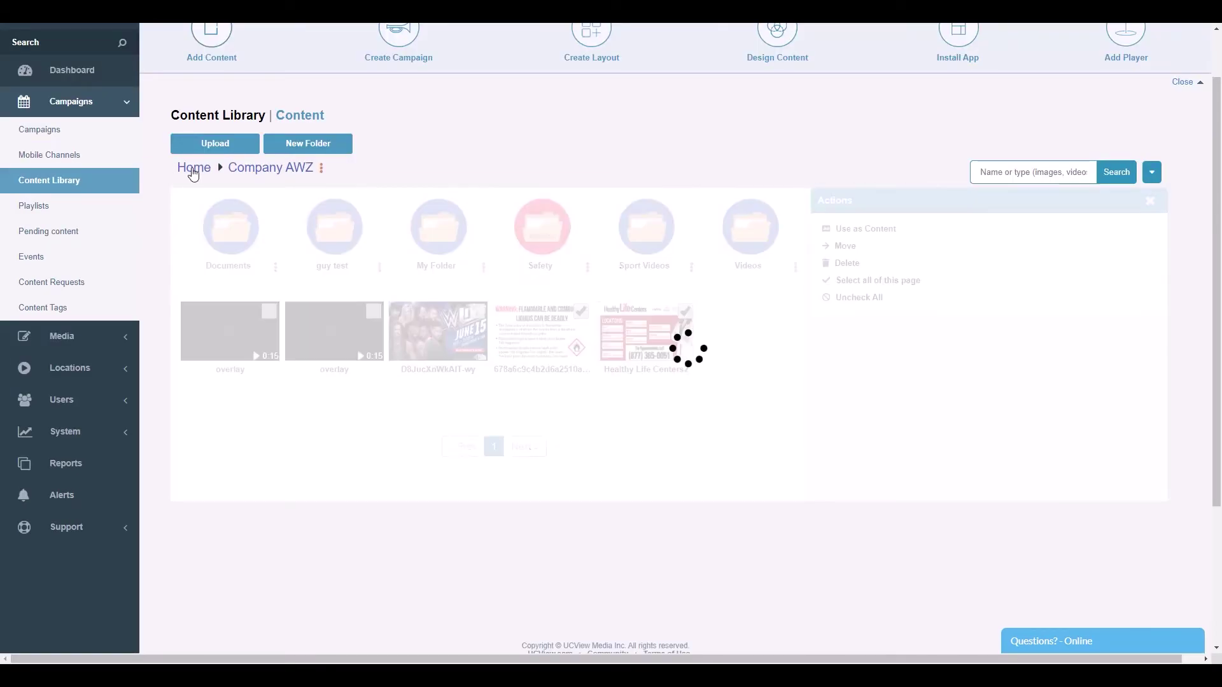
left_click(1012, 172)
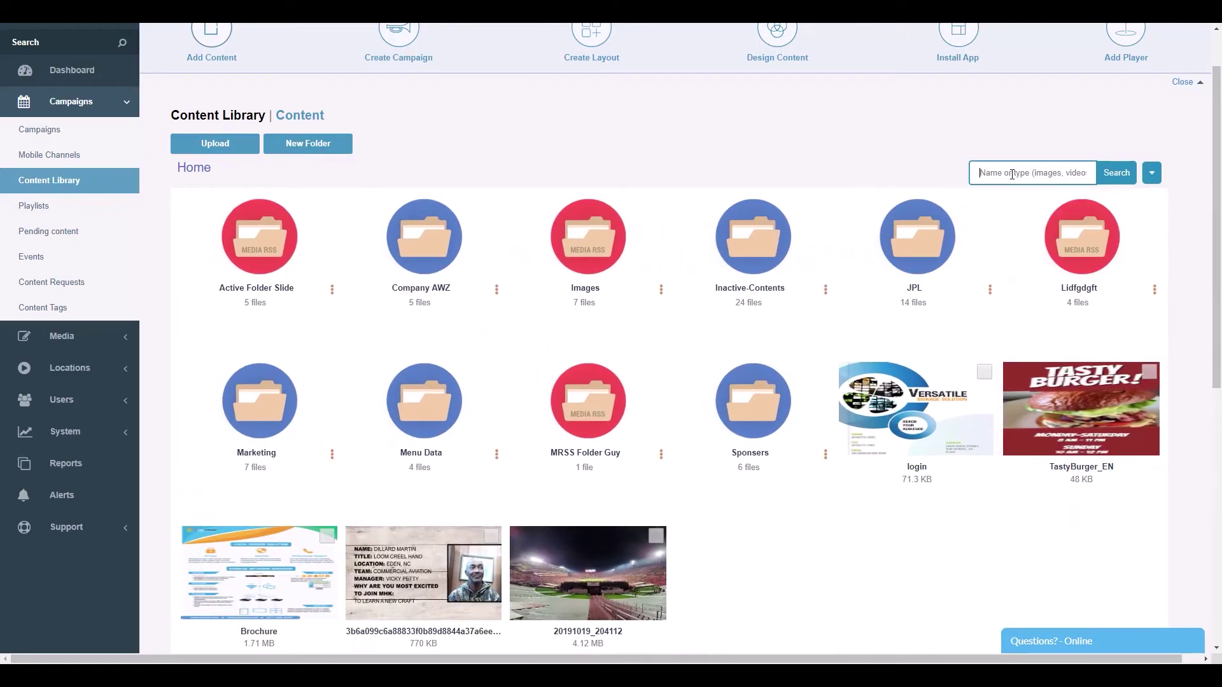
type("vide")
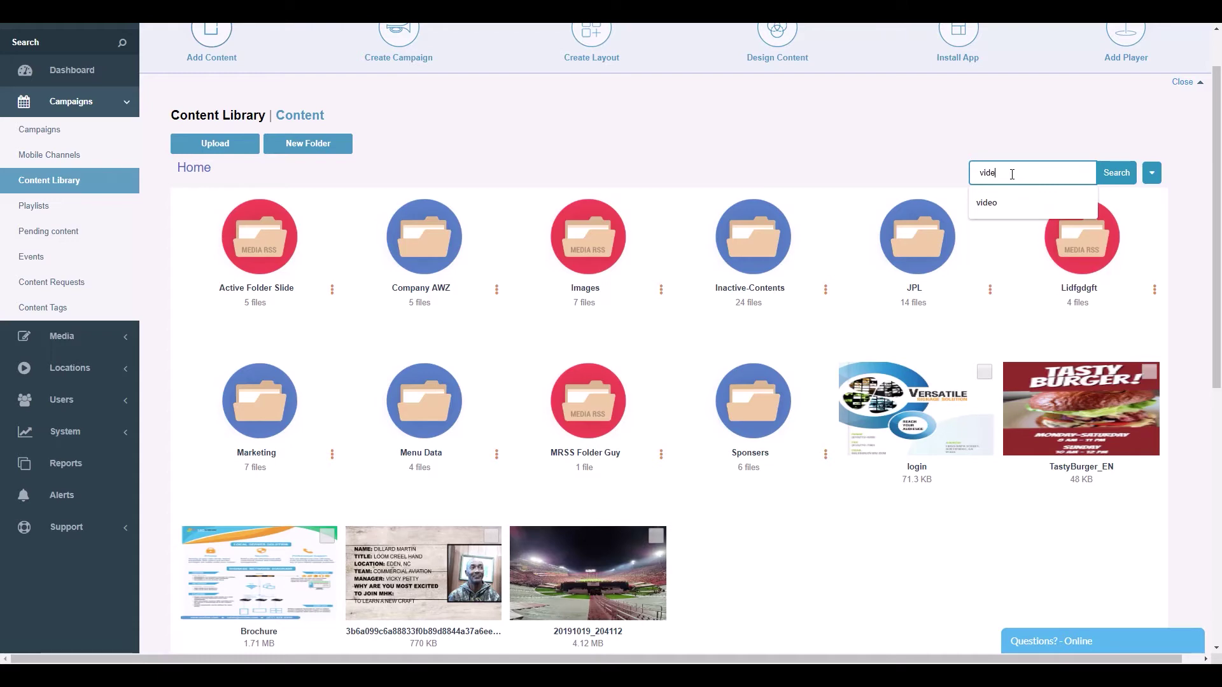
type("os")
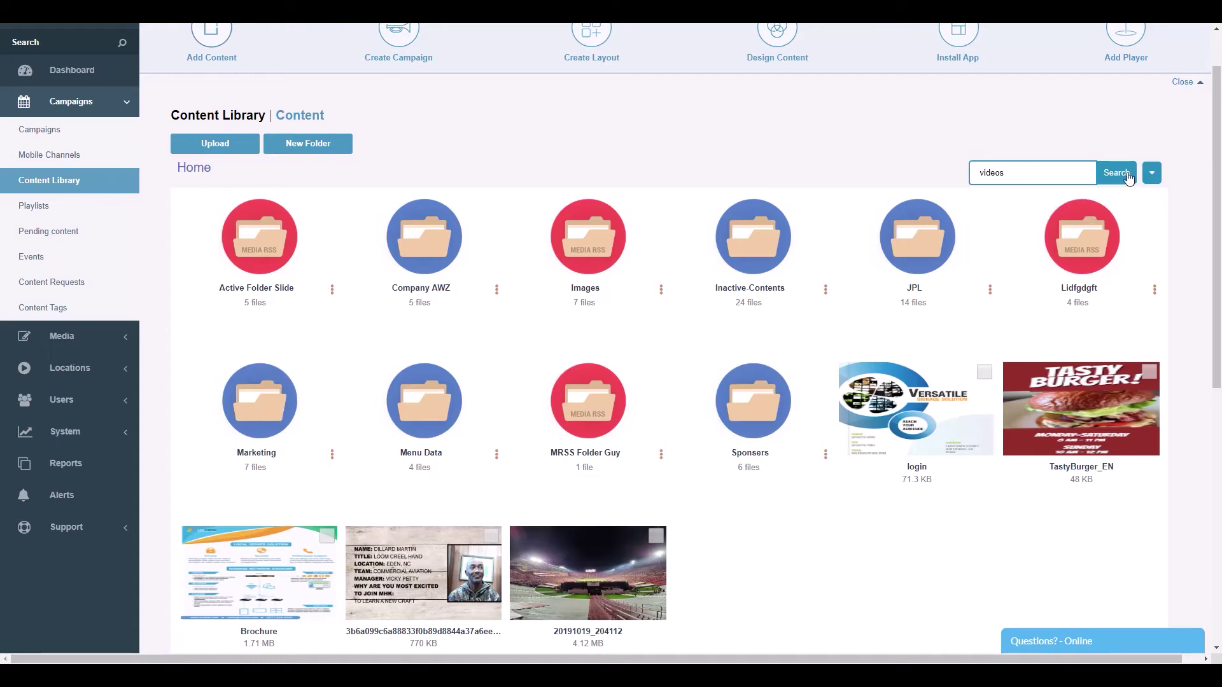
left_click(1120, 175)
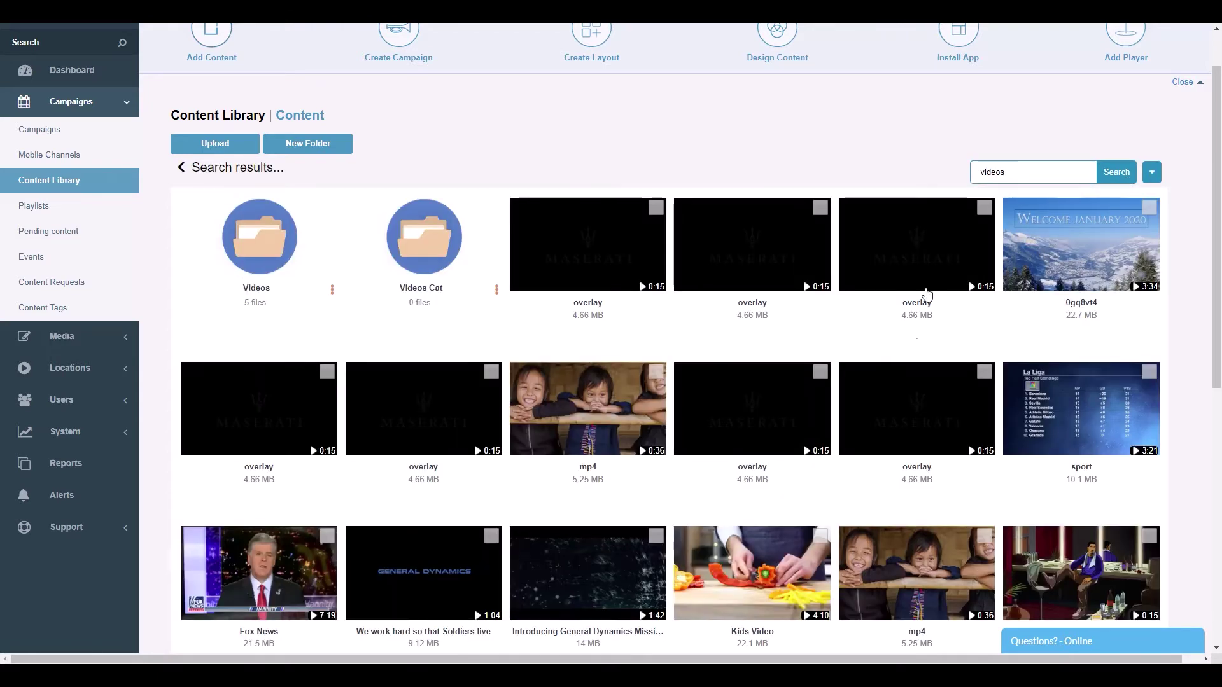
scroll(948, 352, "down", 1)
scroll(948, 351, "down", 2)
scroll(947, 348, "up", 3)
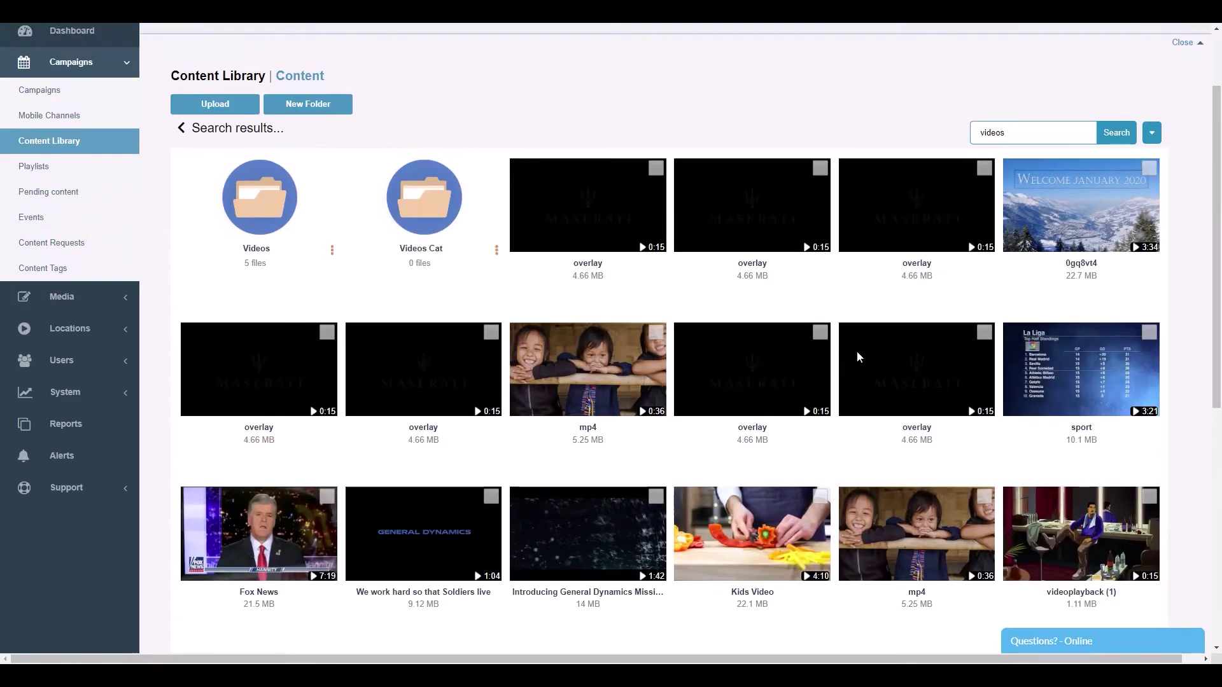
scroll(856, 356, "up", 2)
Step: Clear the search term and go through the A-Z, Z-A, modified-date and Size sort options for the search results
left_click_drag(1011, 236, 964, 236)
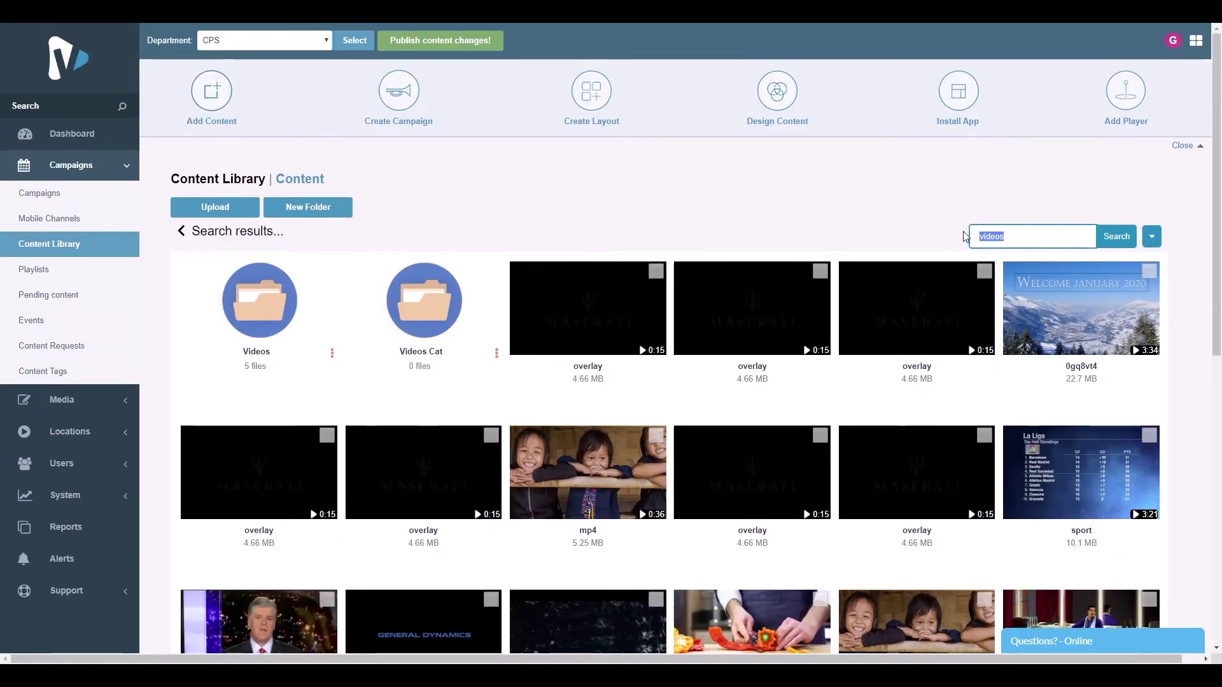
key("BackSpace")
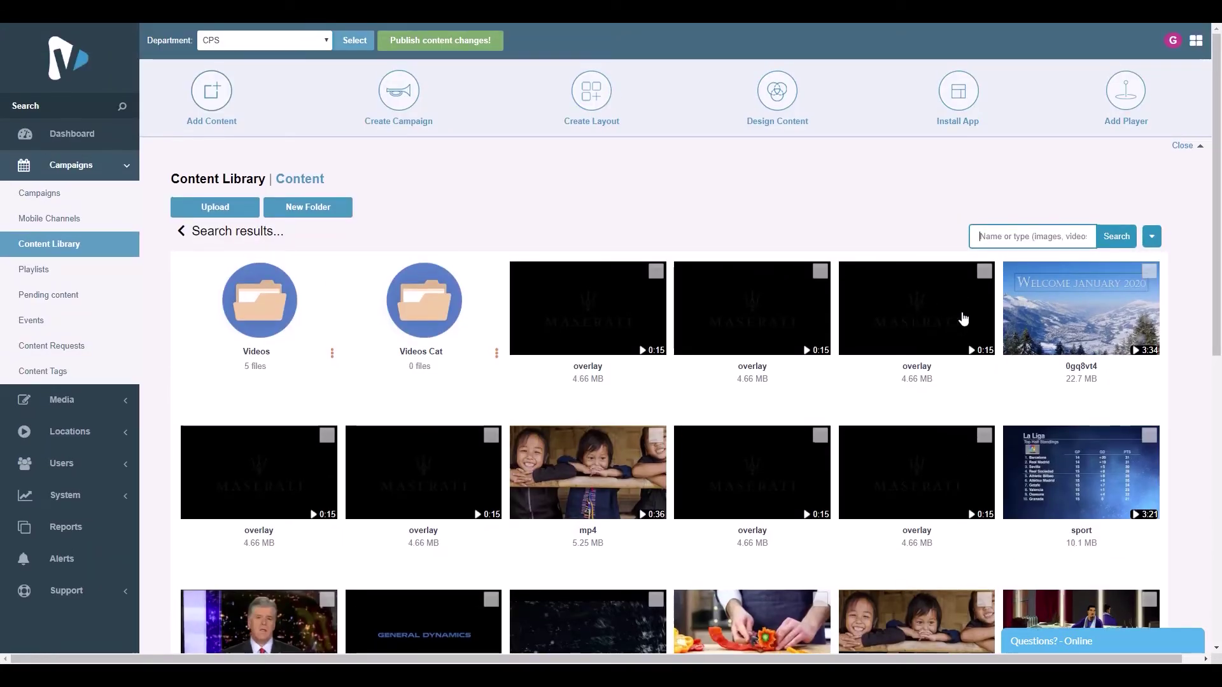
scroll(962, 317, "down", 2)
left_click(1151, 108)
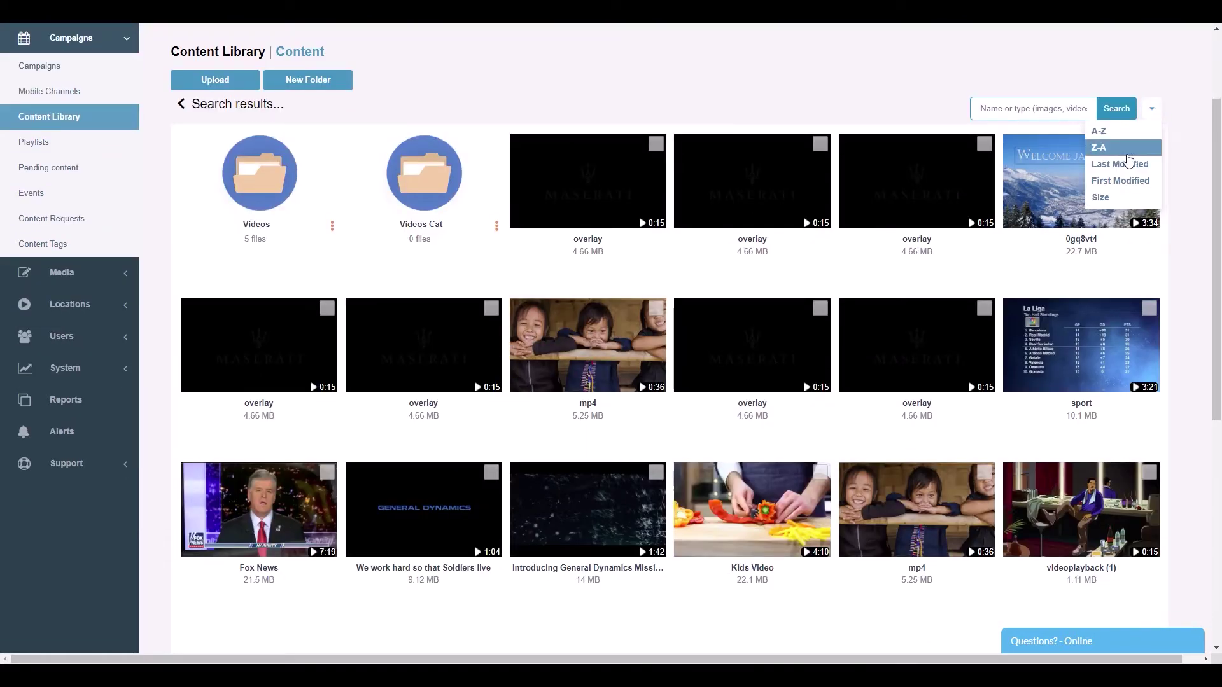
left_click(1120, 131)
left_click(1151, 110)
left_click(1127, 148)
left_click(1152, 109)
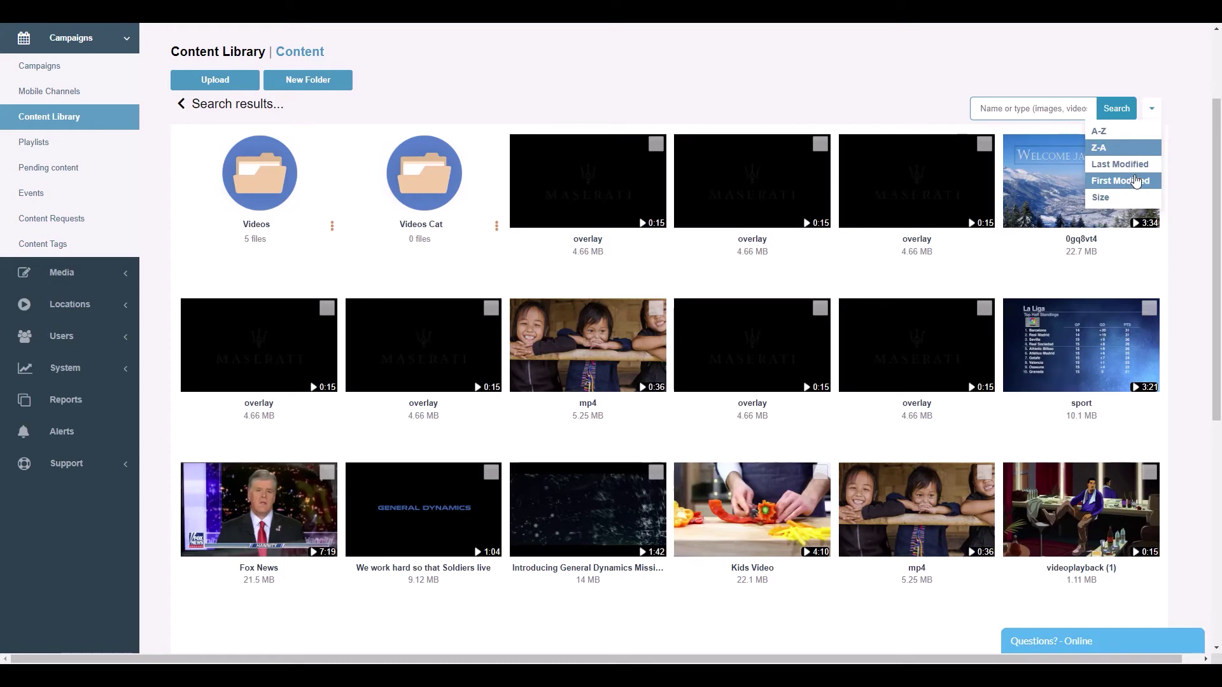
left_click(1113, 197)
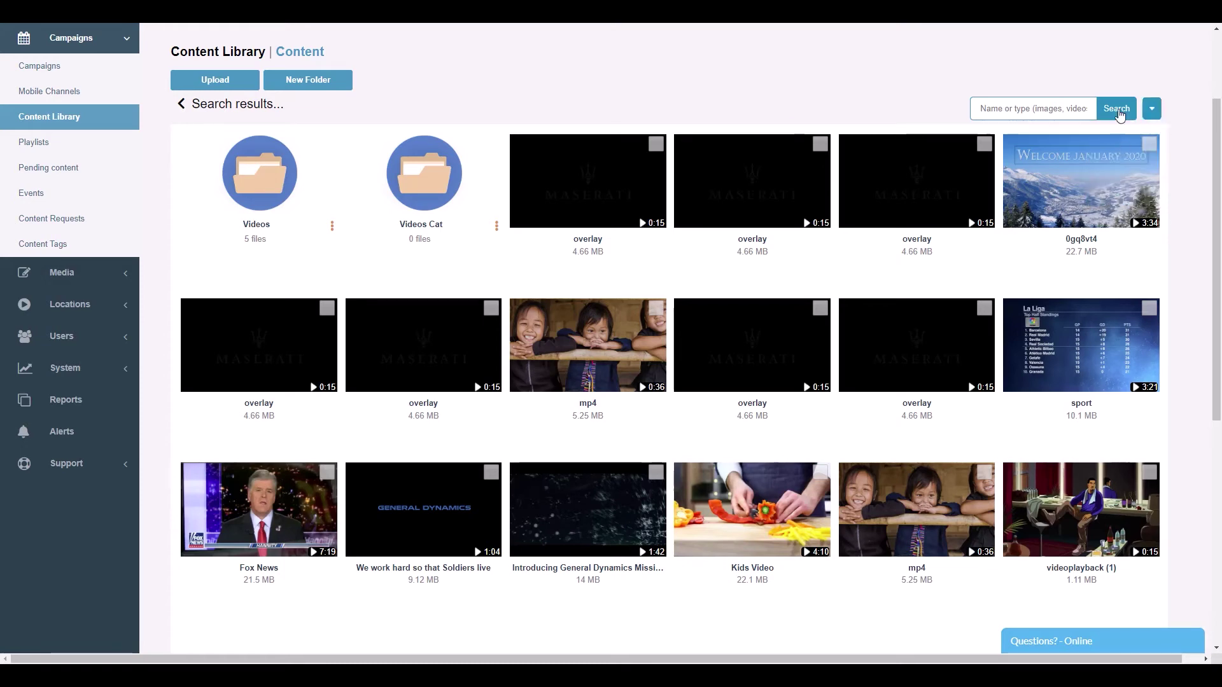
Step: Use the Home folder's TastyBurger_EN image and the employee profile image together as new content
scroll(218, 181, "up", 2)
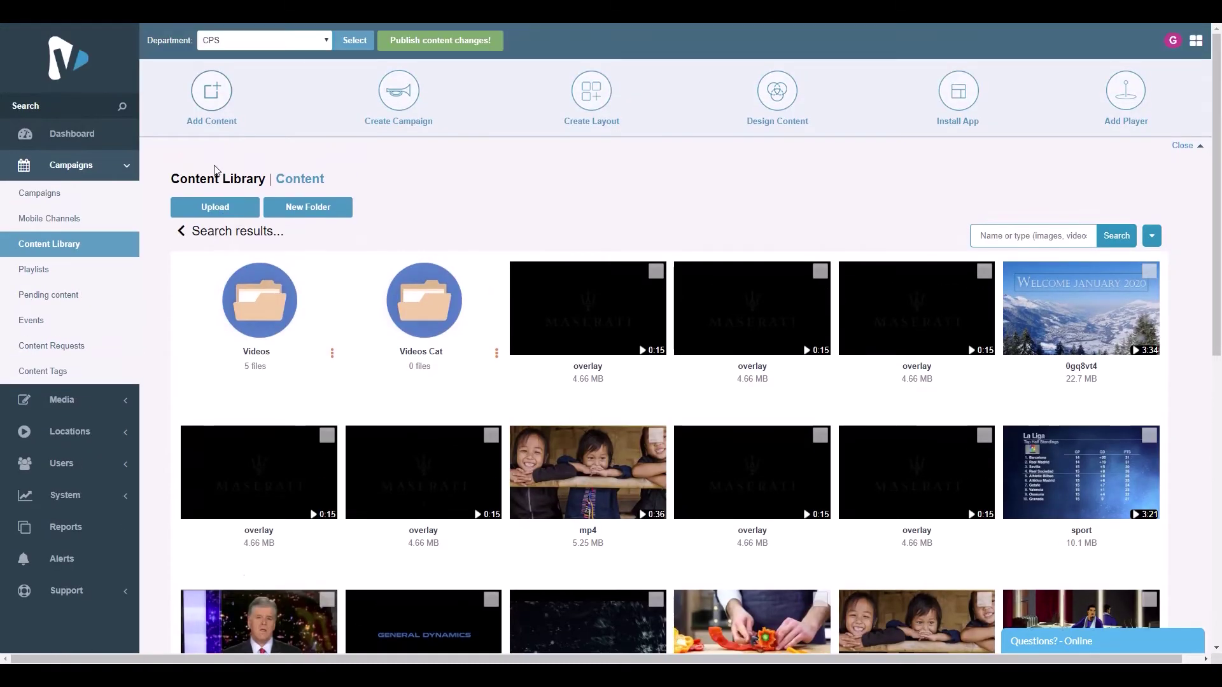
left_click(207, 206)
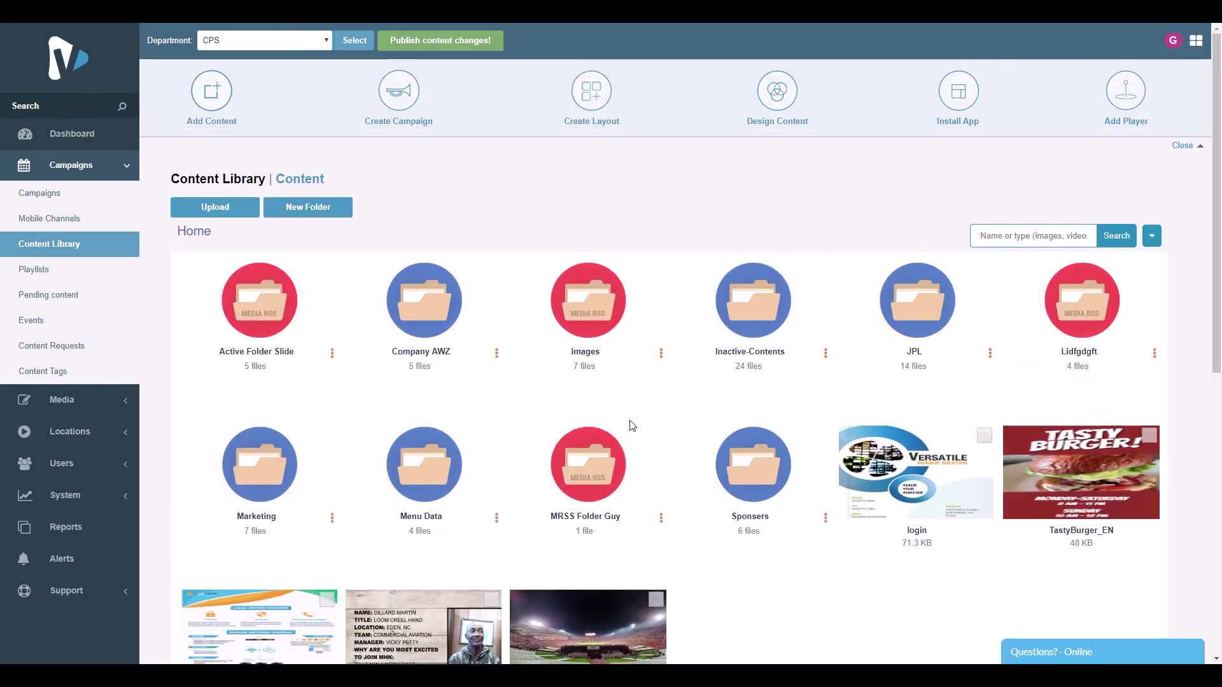
scroll(605, 483, "down", 1)
scroll(605, 483, "down", 2)
left_click(491, 472)
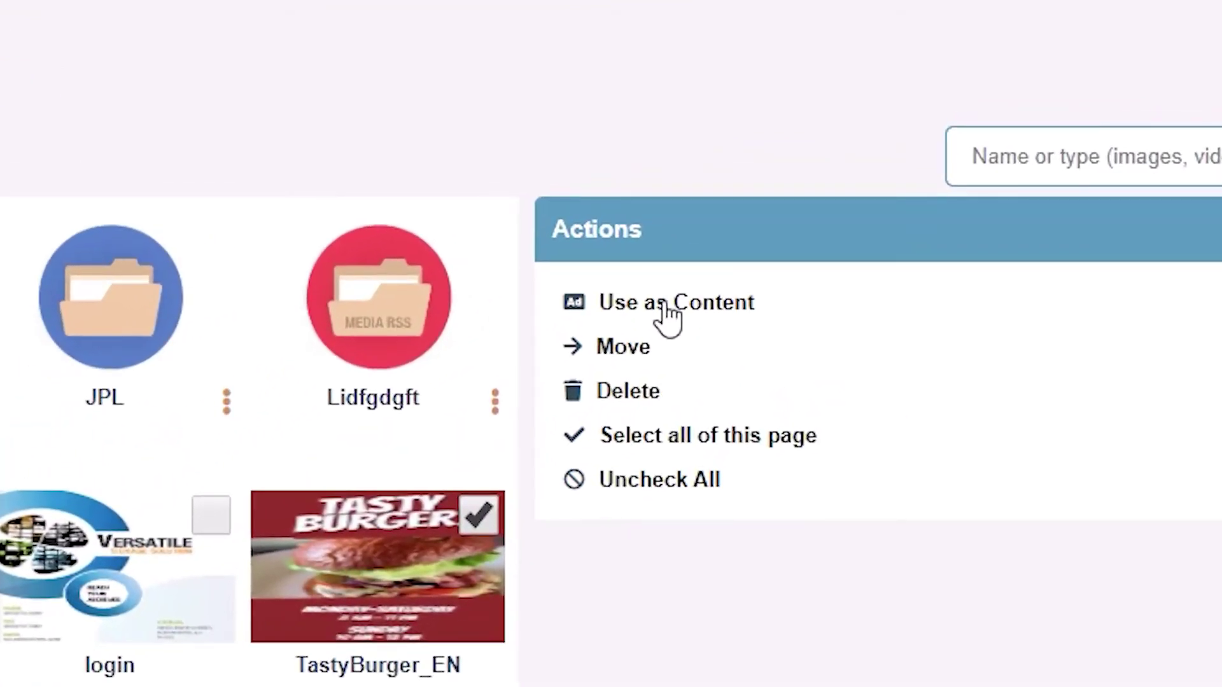
left_click(662, 307)
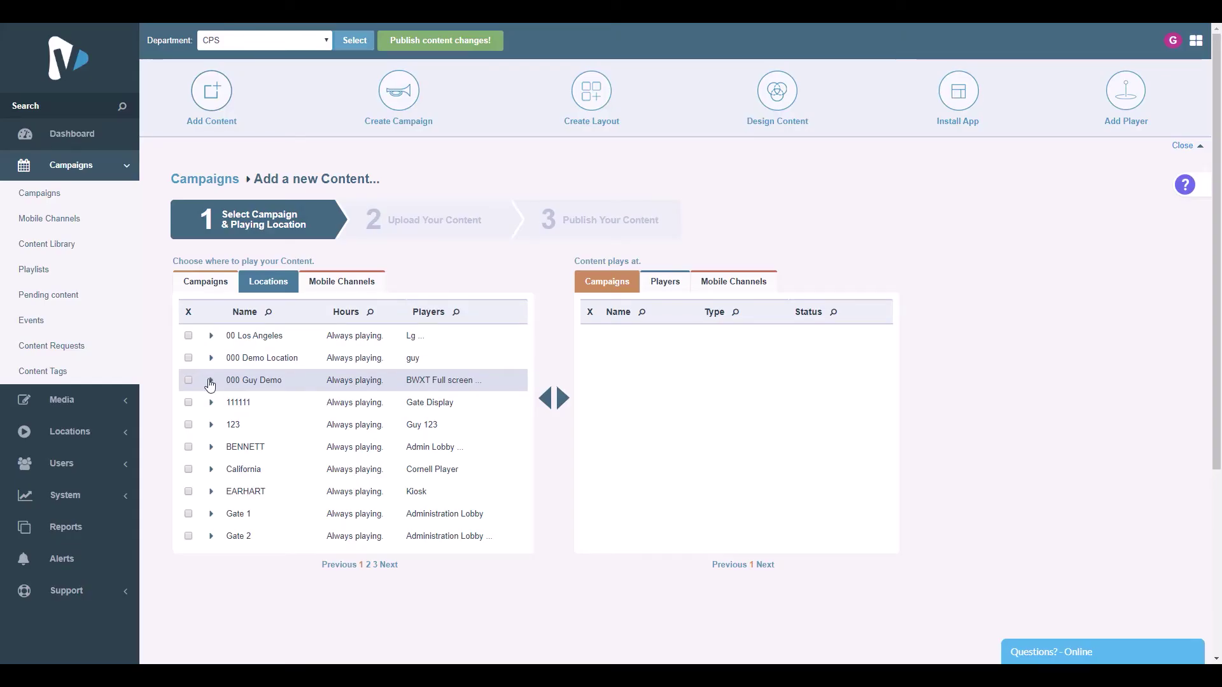
Step: Set the two selected images to play on the ER player of the 000 Guy Demo location
left_click(211, 380)
left_click(213, 470)
left_click(563, 399)
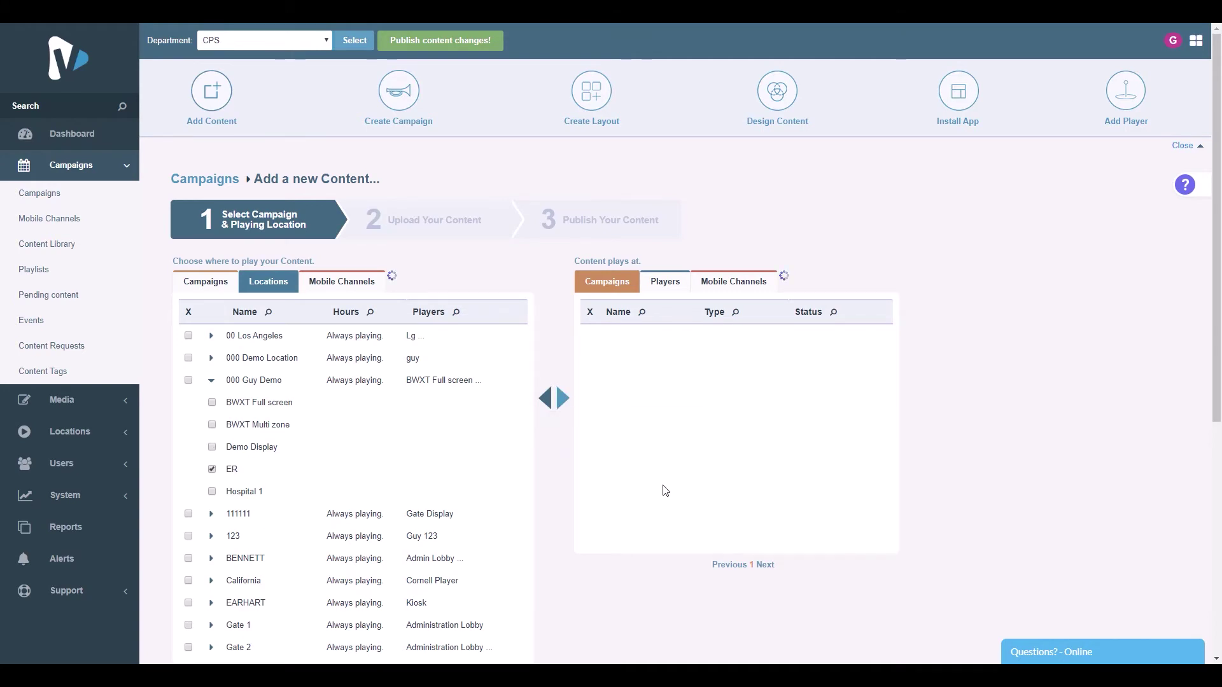
Step: Preview the employee profile image in My New Layout's Main Media section and review the new content's settings and playing location
scroll(665, 491, "down", 6)
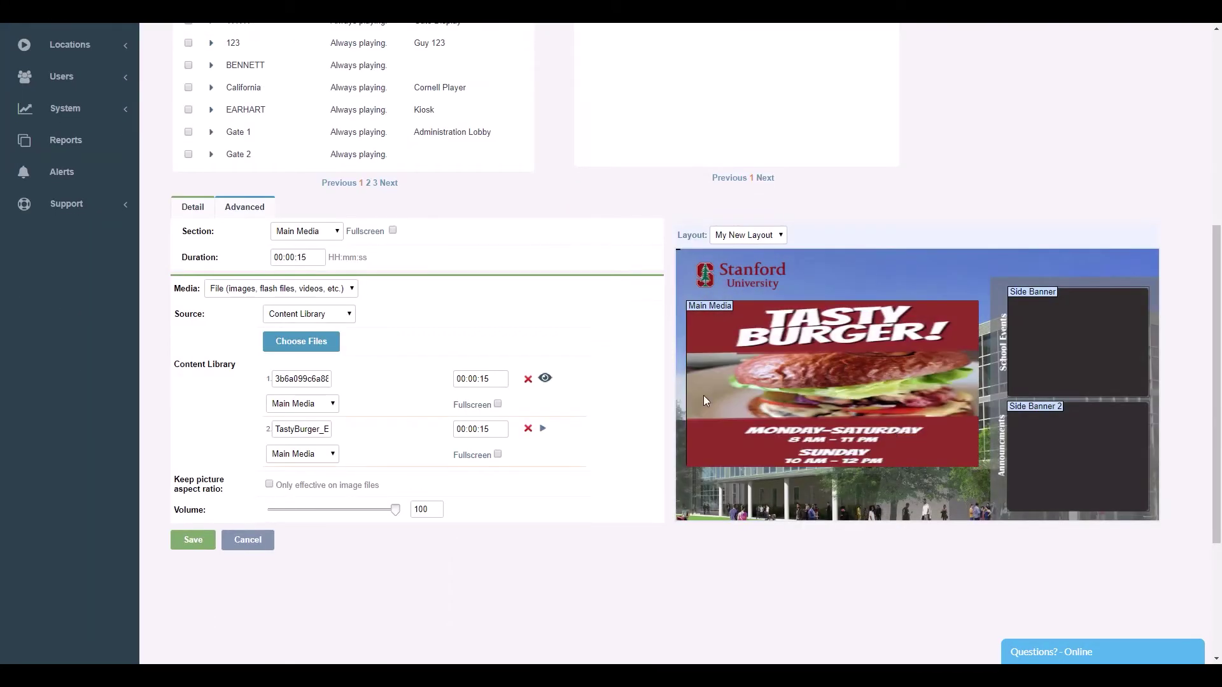
left_click(547, 380)
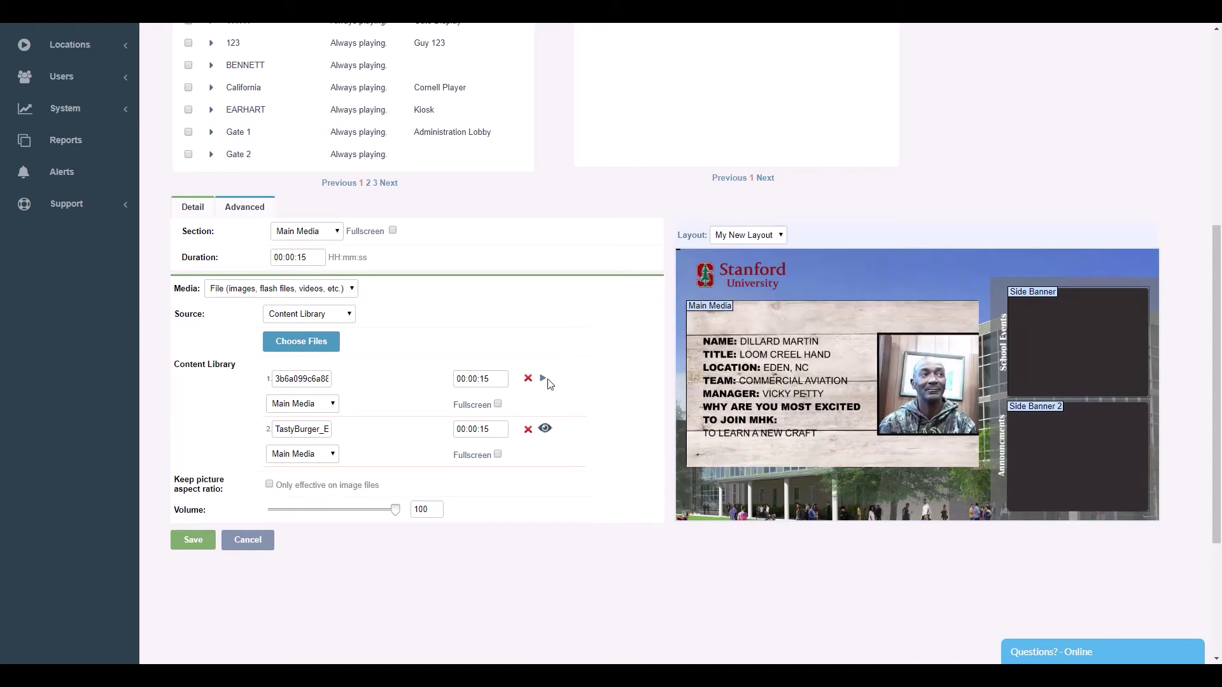
scroll(551, 384, "up", 3)
scroll(551, 384, "down", 2)
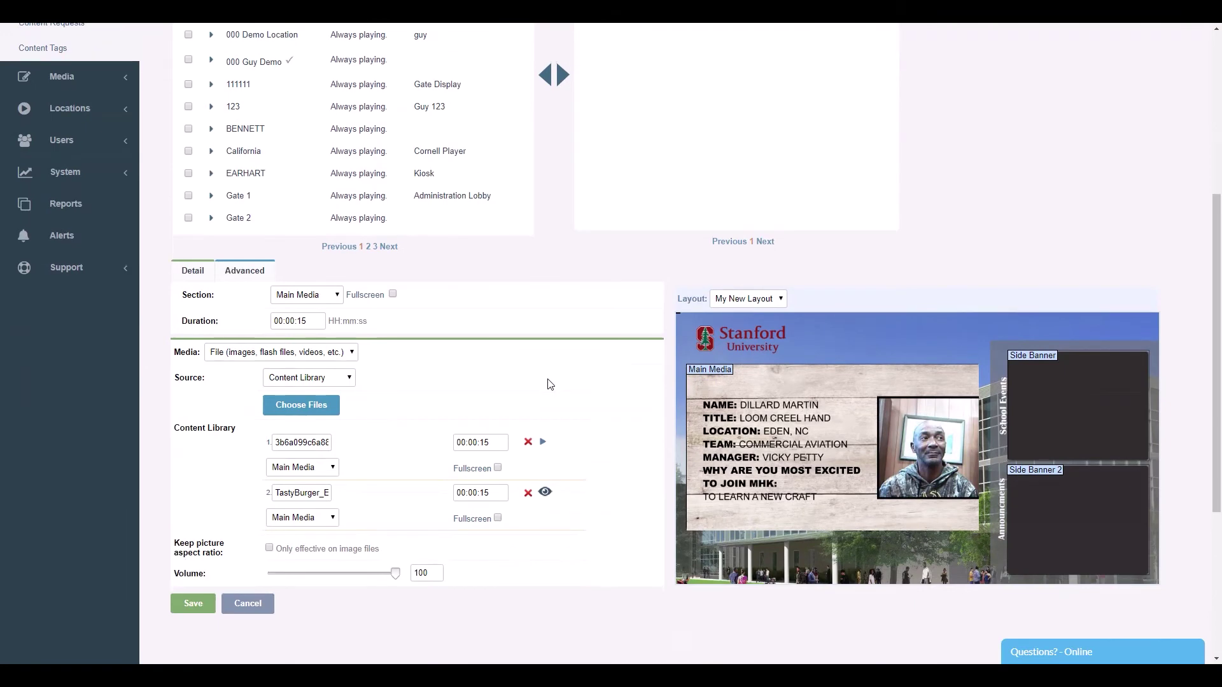
scroll(550, 384, "up", 4)
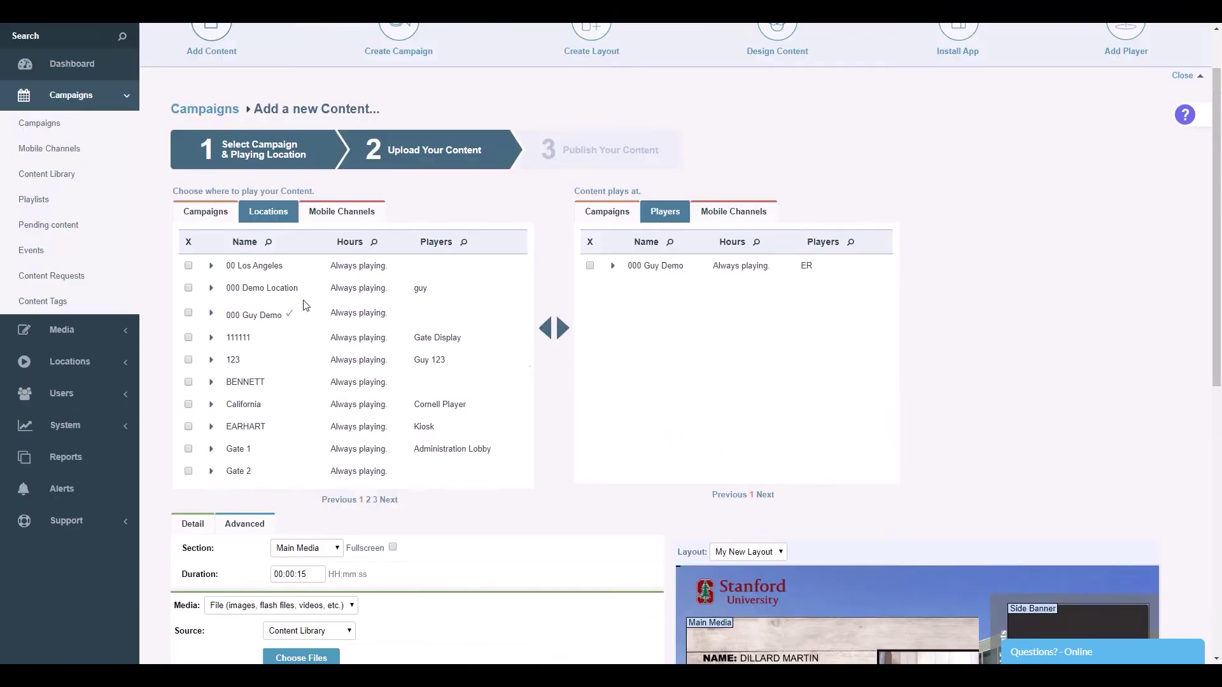
Step: Return to the Content Library and use the whole Company AWZ folder as new content
left_click(54, 176)
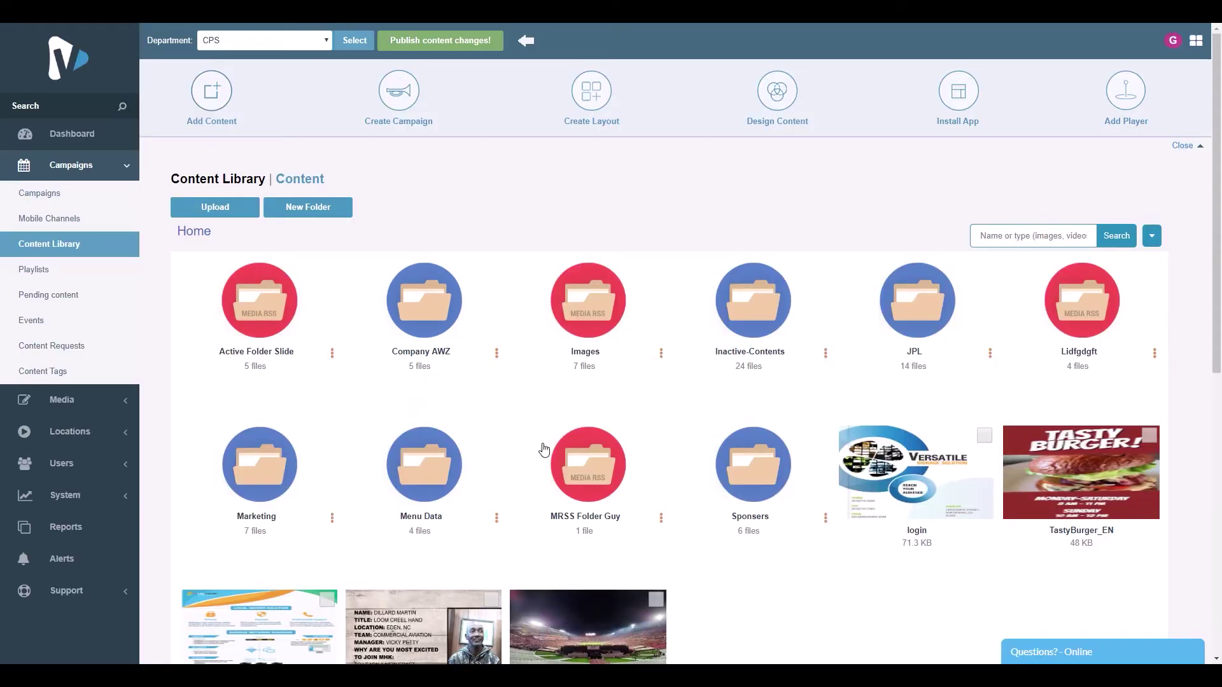
scroll(543, 450, "down", 1)
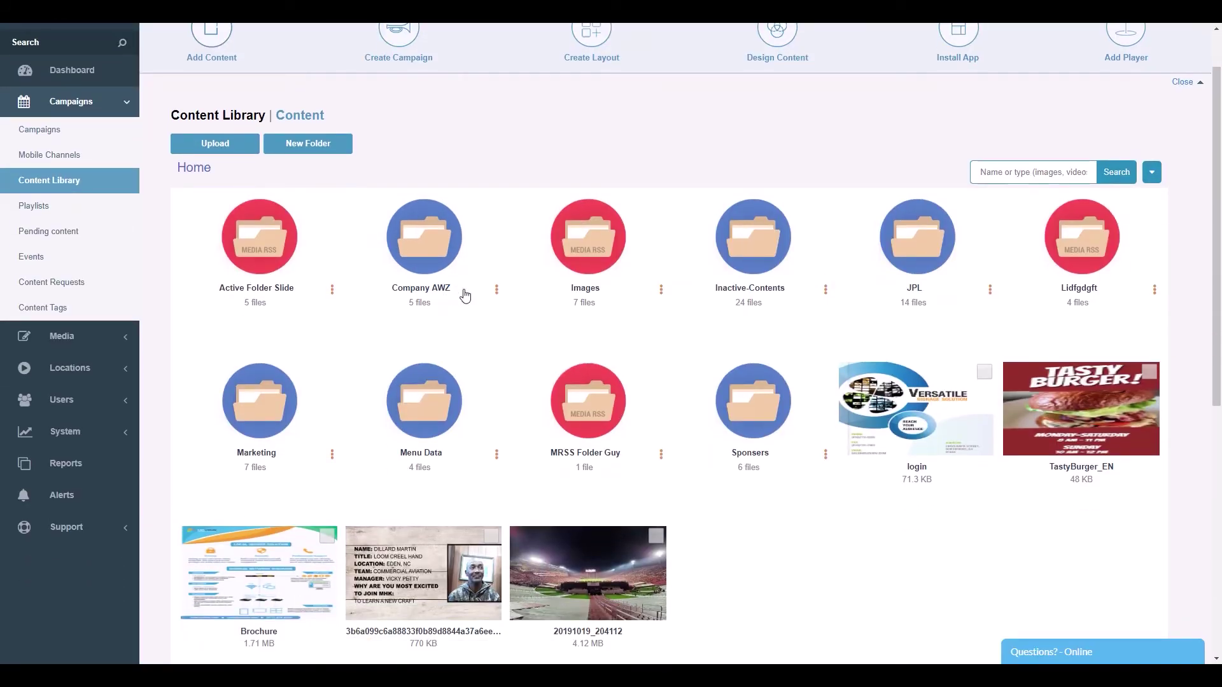
left_click(496, 290)
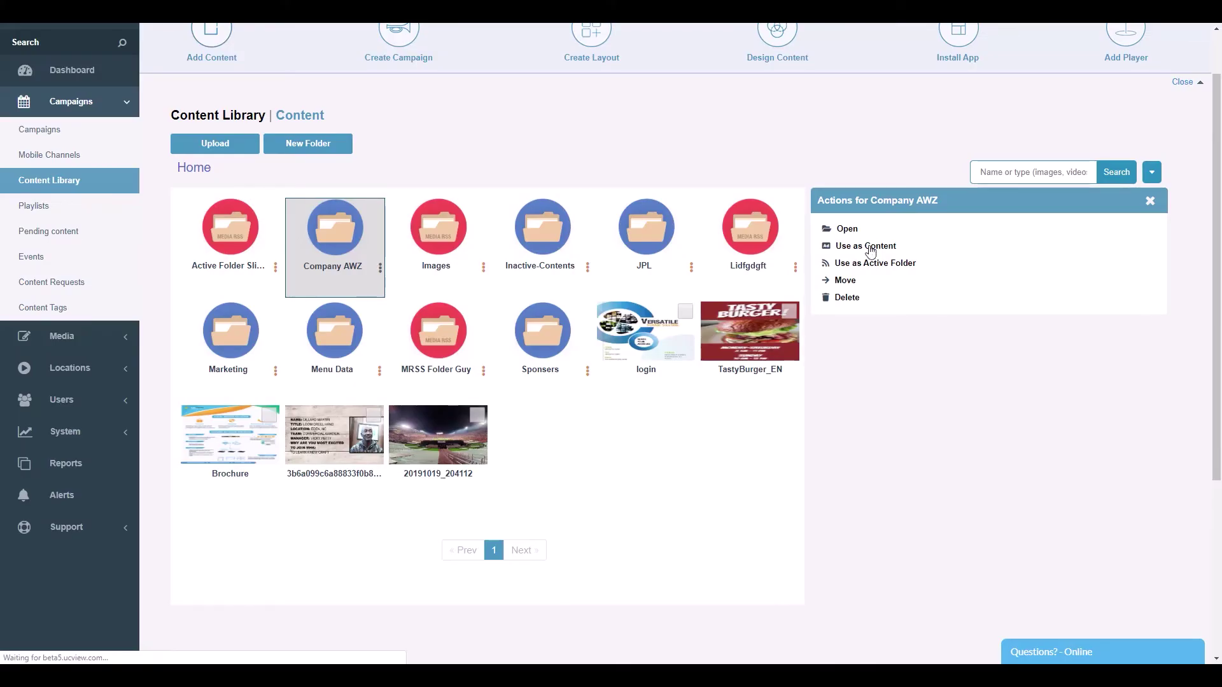
left_click(797, 255)
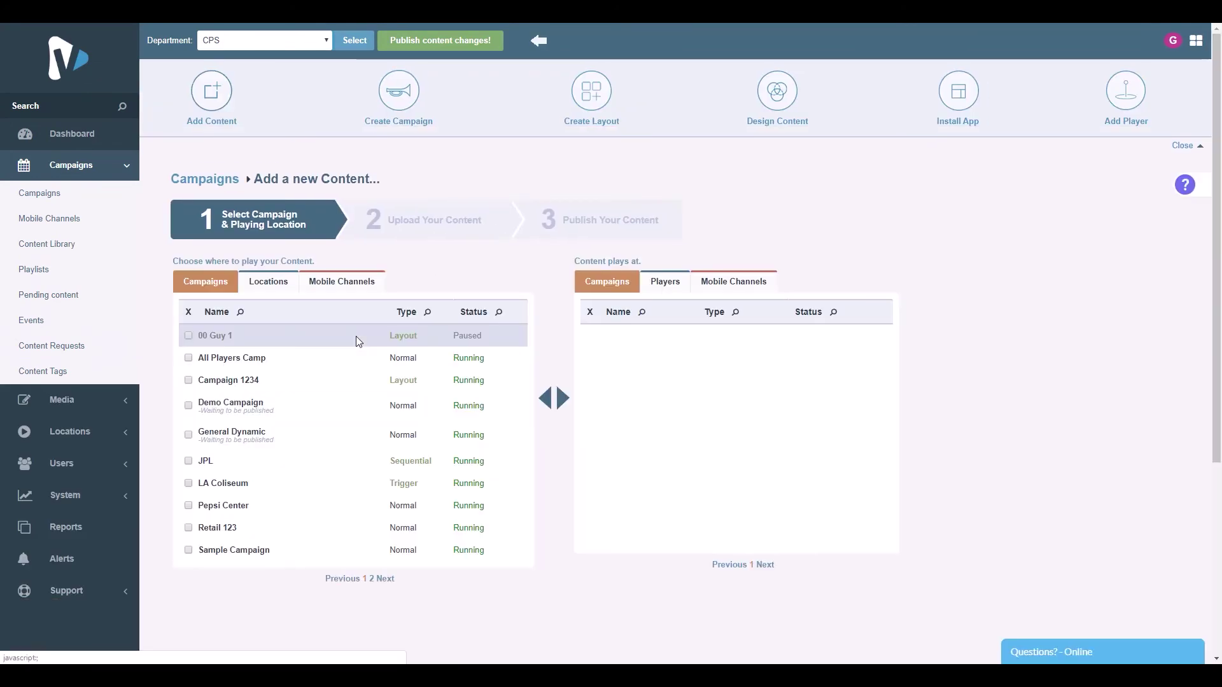
Step: Assign the Company AWZ folder's content to the ER player under the 000 Guy Demo location
left_click(273, 288)
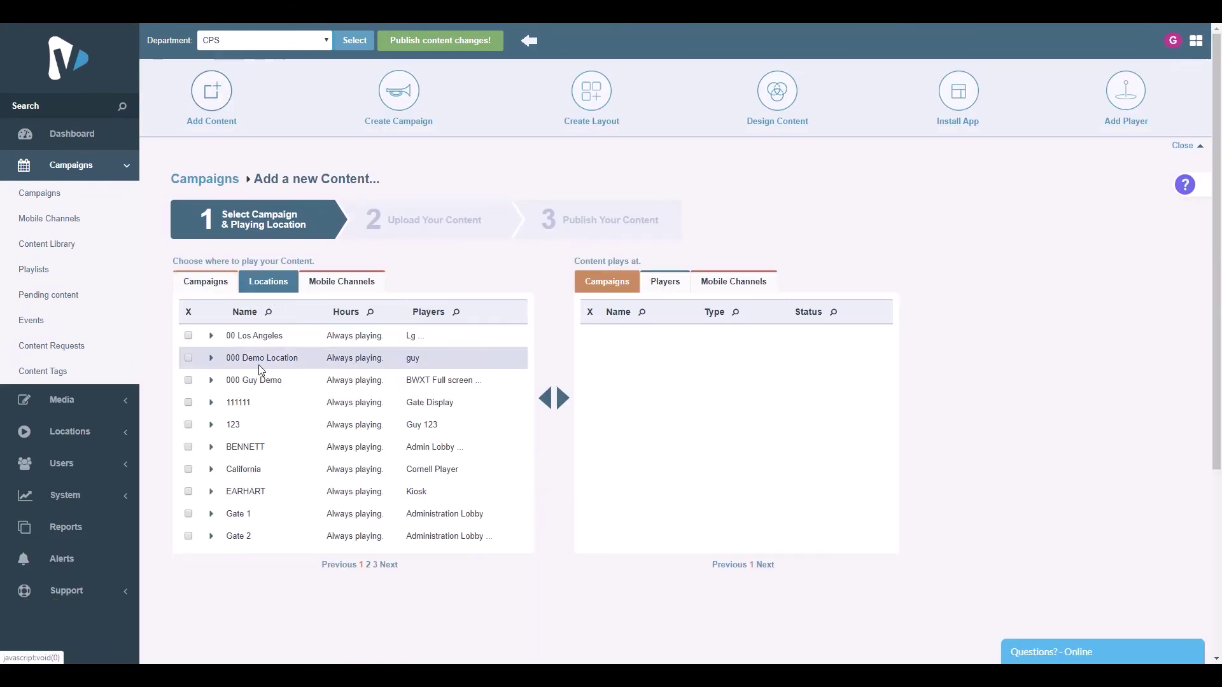
left_click(211, 380)
left_click(211, 469)
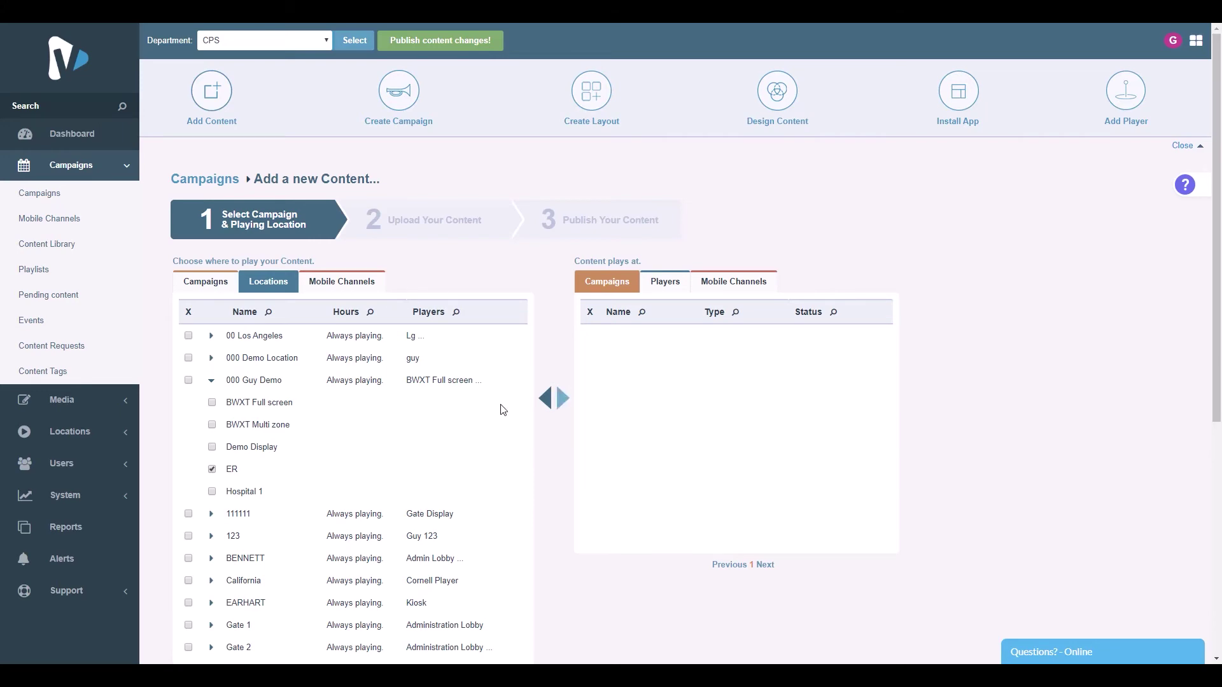
left_click(566, 407)
Step: Review the files loaded from the Company AWZ folder and preview the Healthy Life Centers image in the Main Media section
scroll(611, 465, "down", 8)
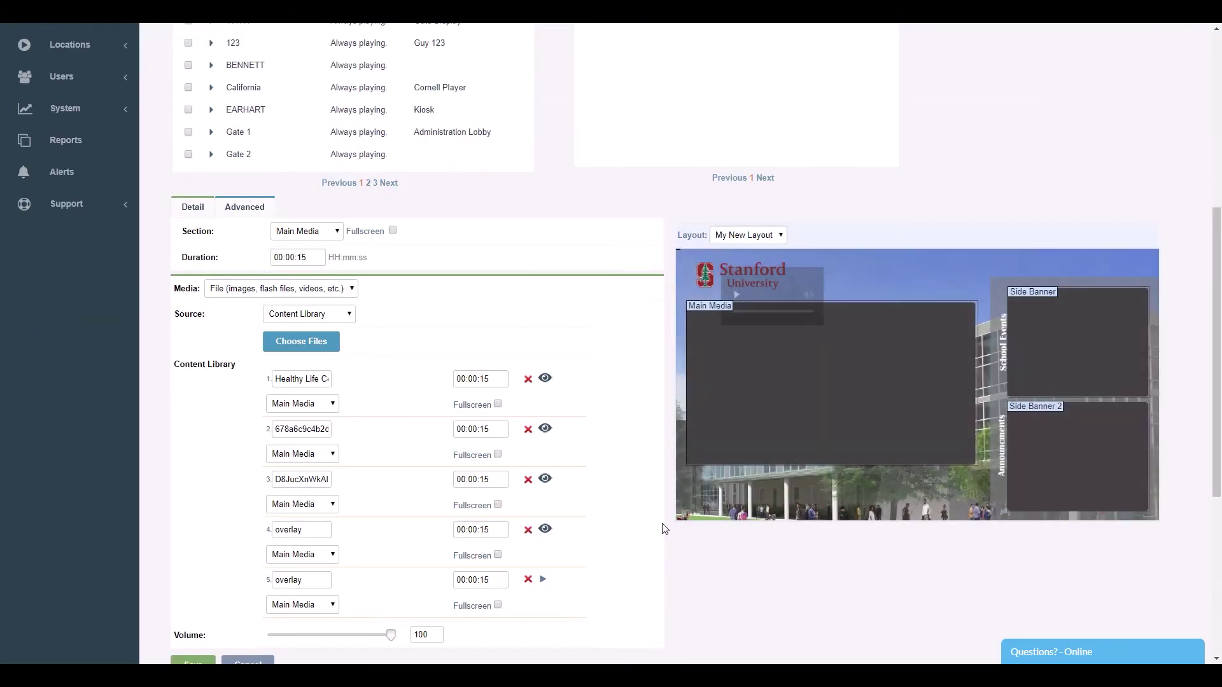
left_click(546, 427)
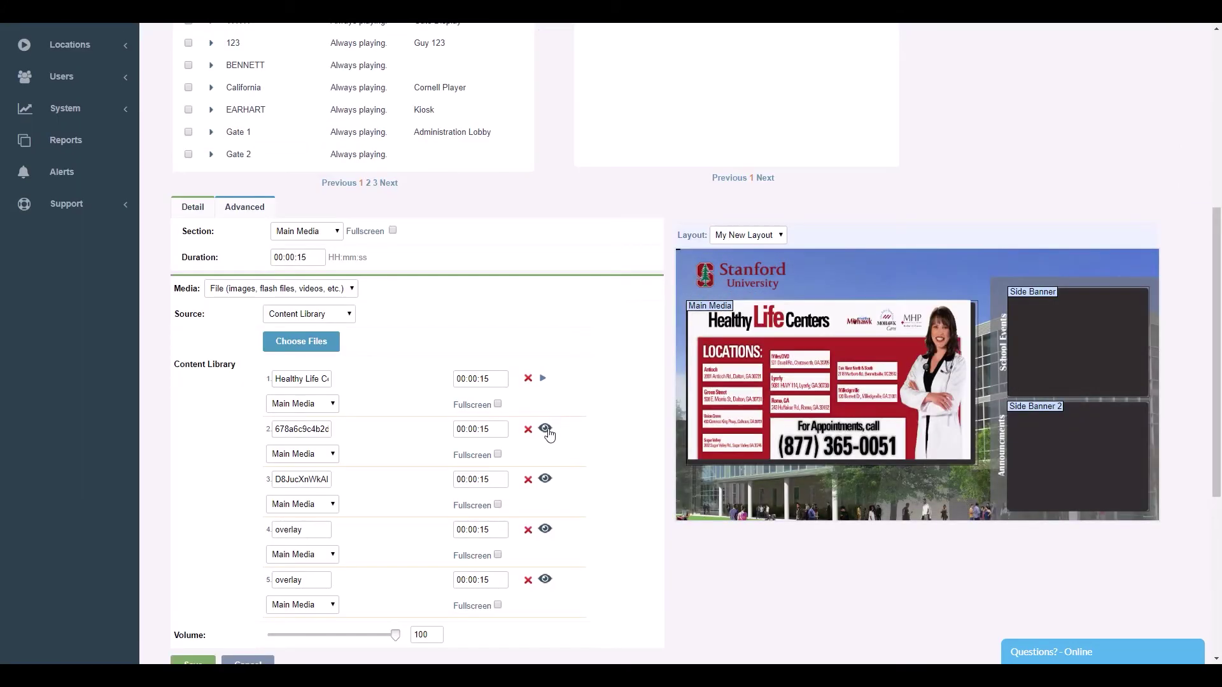
scroll(331, 178, "up", 3)
scroll(416, 280, "down", 3)
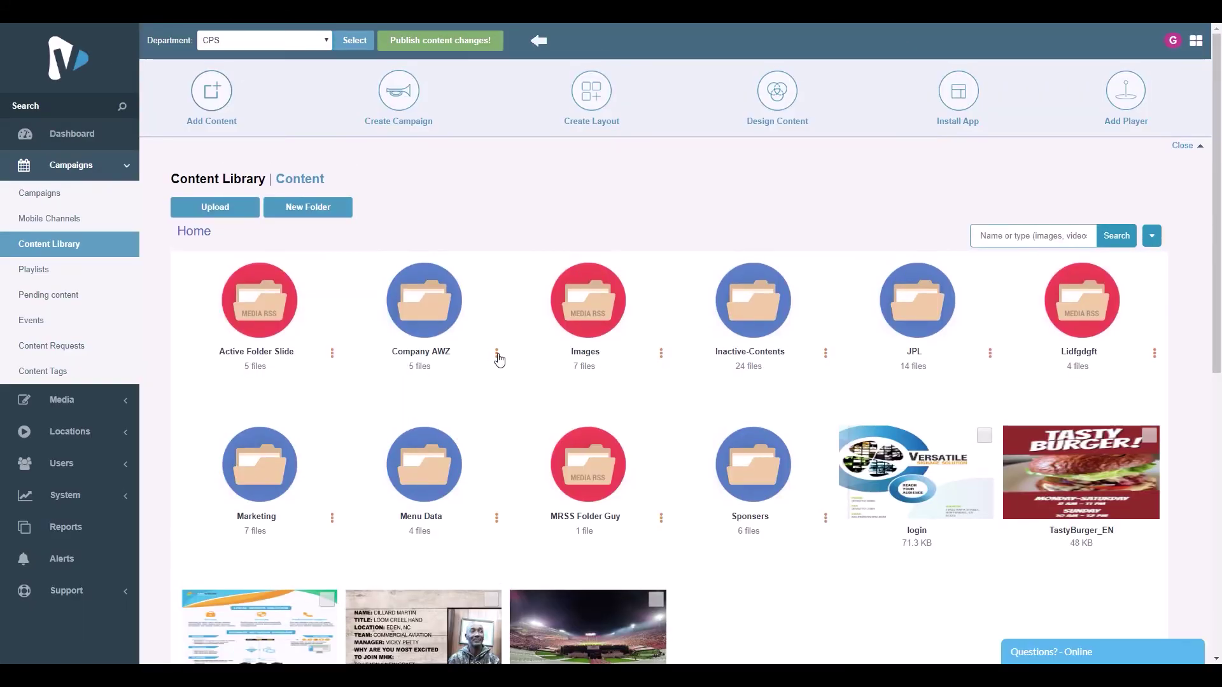
Step: Look over the available actions for the Company AWZ folder and view the contents of the Images Media RSS folder
left_click(496, 354)
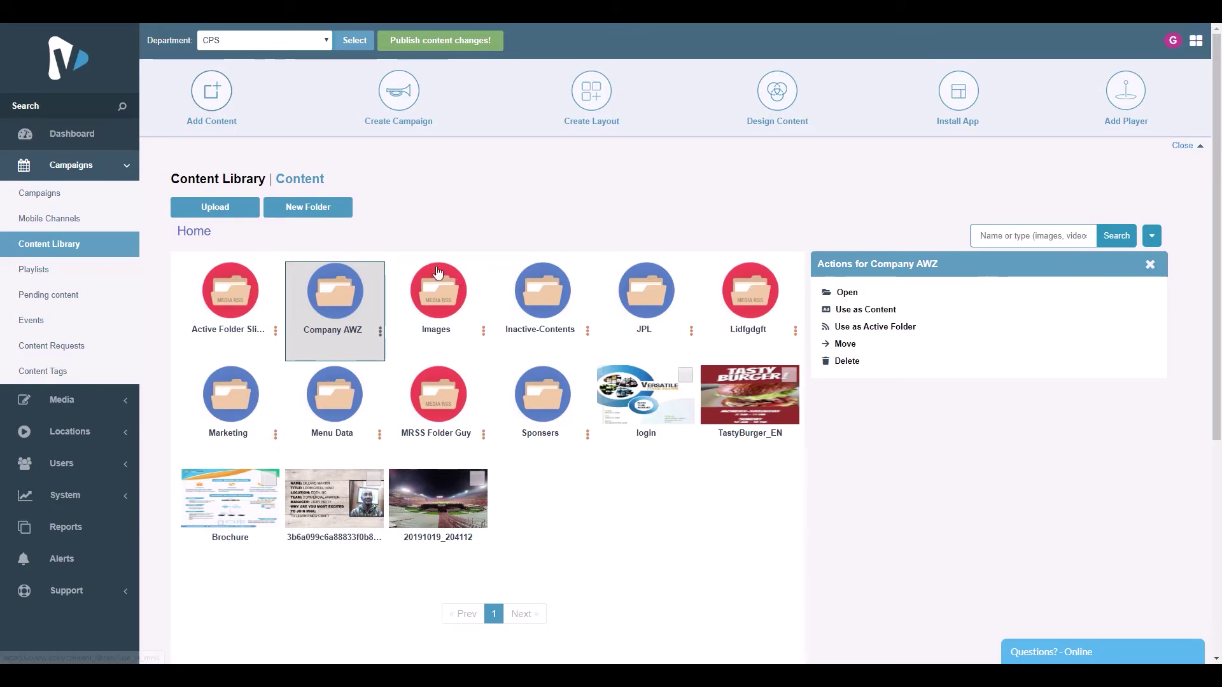
double_click(443, 307)
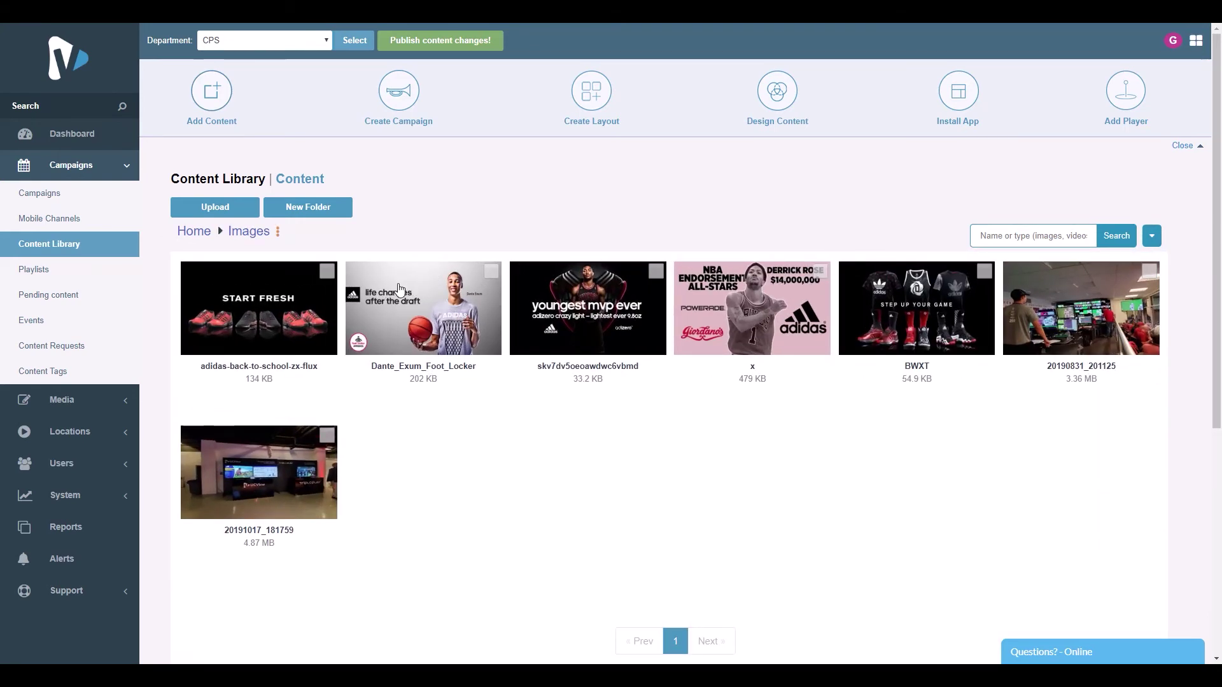
mouse_move(589, 307)
left_mouse_down()
mouse_move(203, 308)
mouse_move(548, 346)
mouse_move(593, 313)
left_mouse_up()
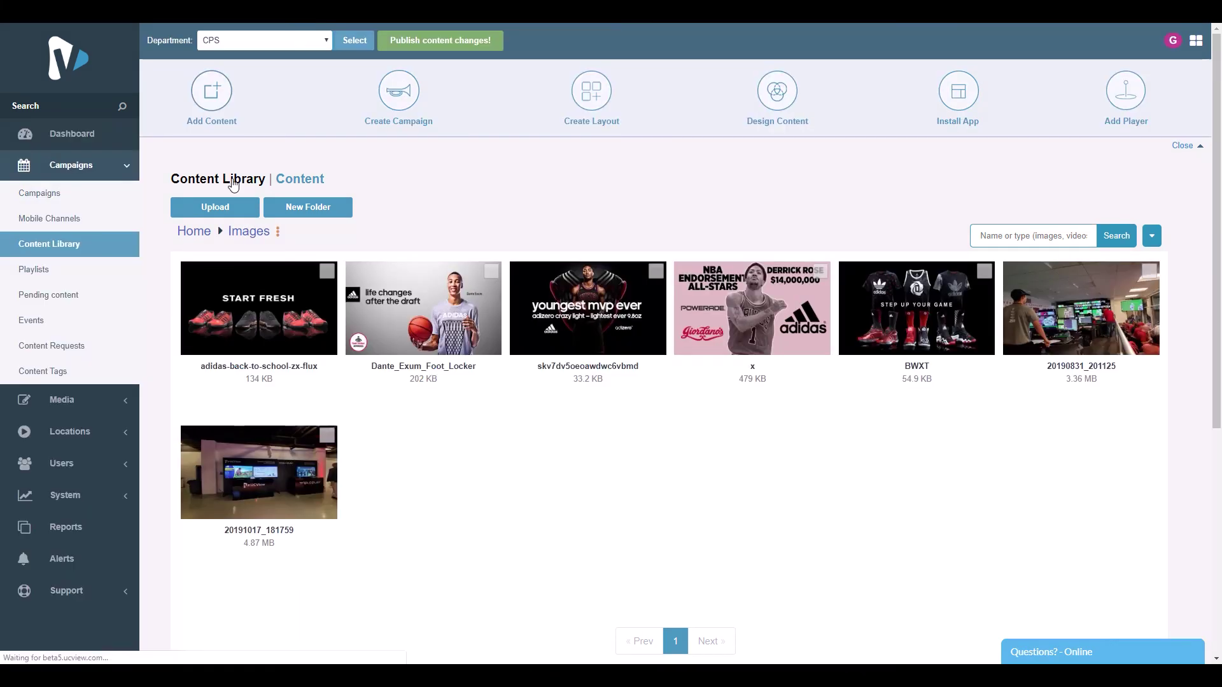
Step: Return to the Home folder and use the Sponsers folder as an active folder
left_click(305, 176)
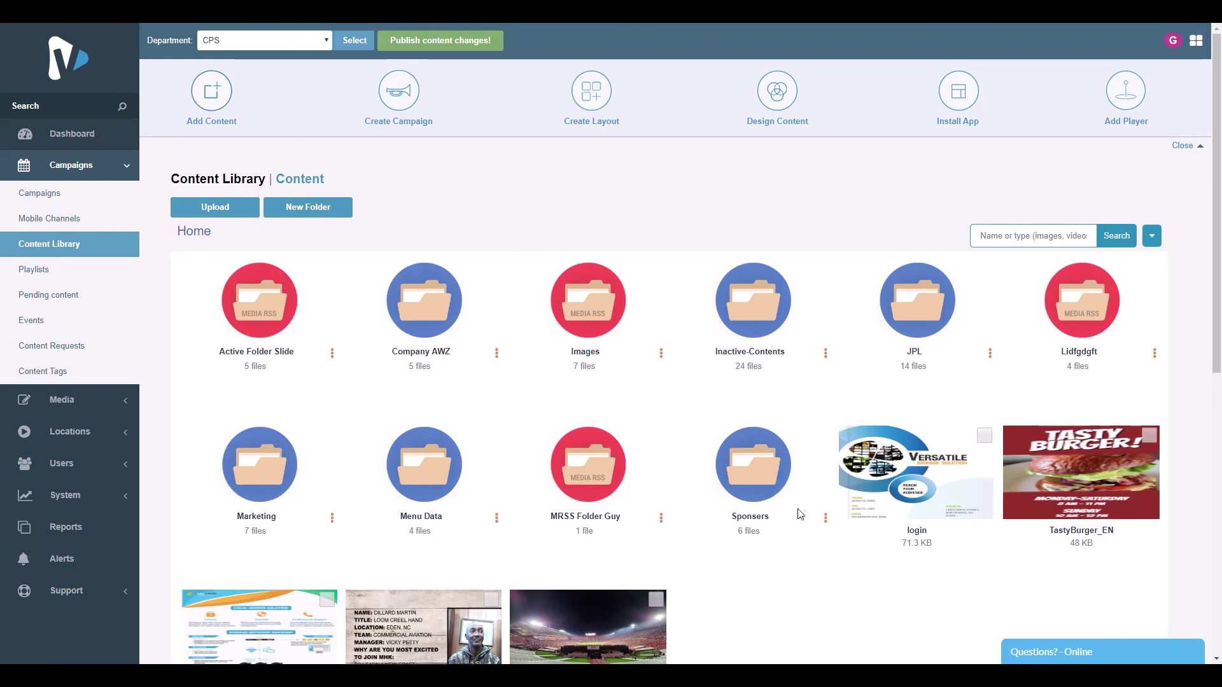
left_click(825, 522)
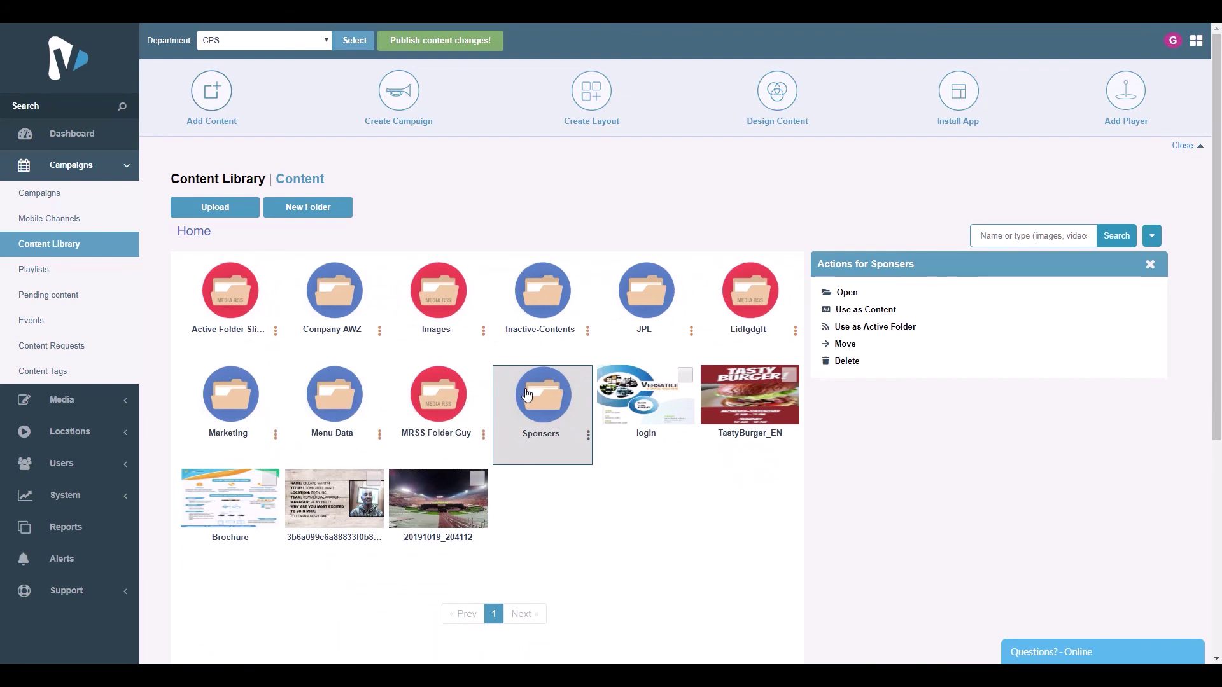
left_click(904, 334)
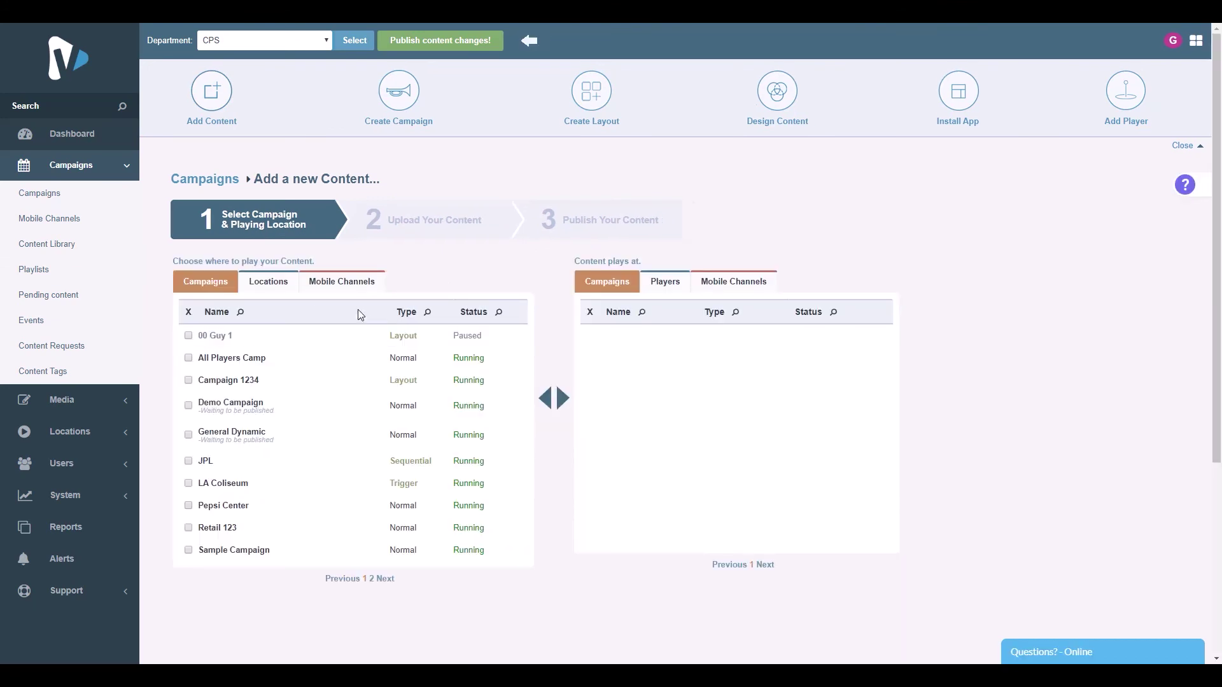
Step: Set the Sponsers active folder to play on the ER player of 000 Guy Demo and review its Media RSS settings
left_click(271, 283)
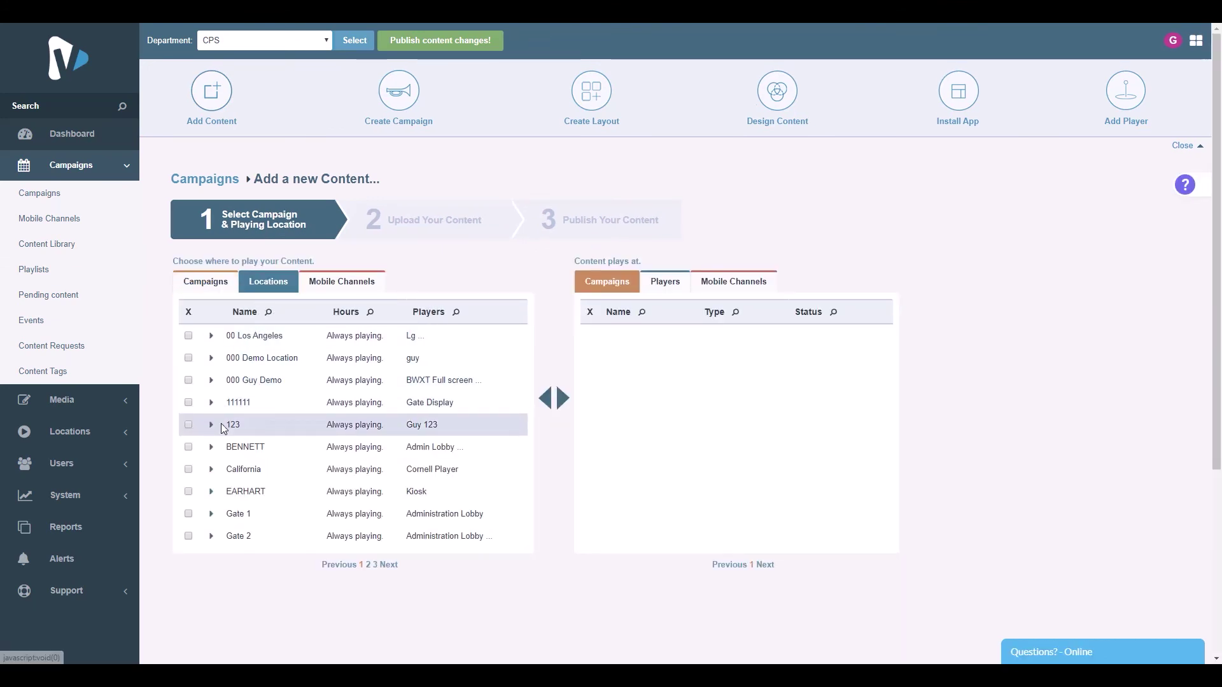
left_click(211, 380)
left_click(212, 470)
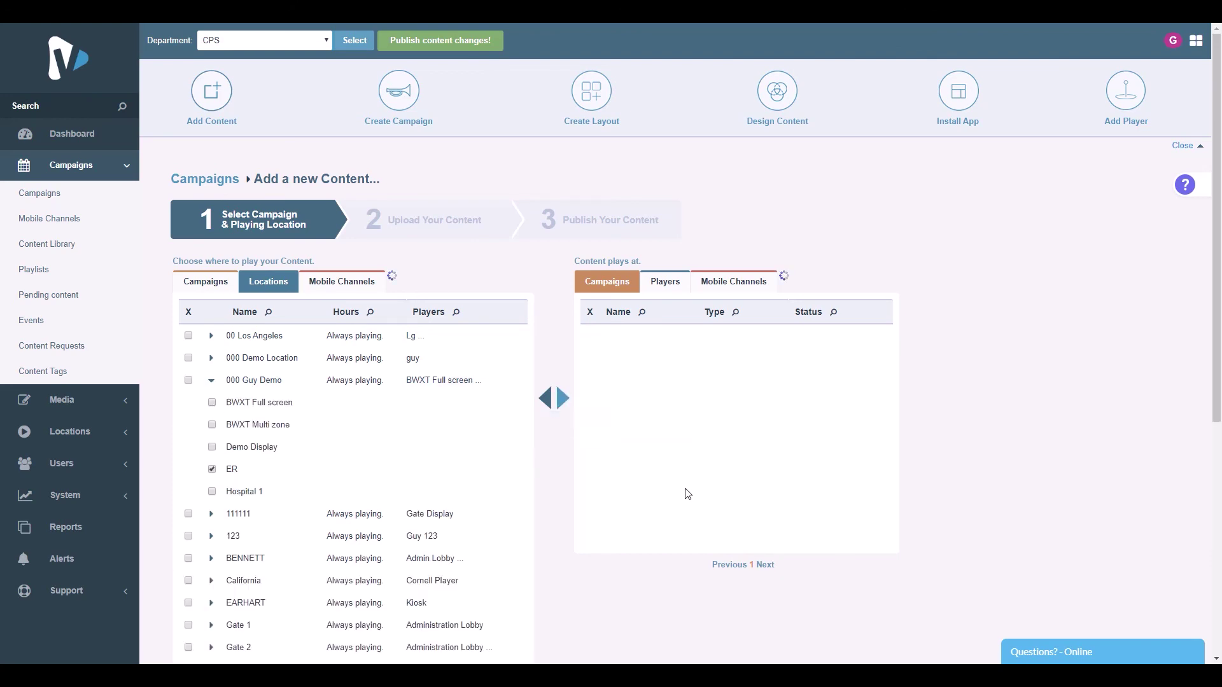
scroll(688, 494, "down", 8)
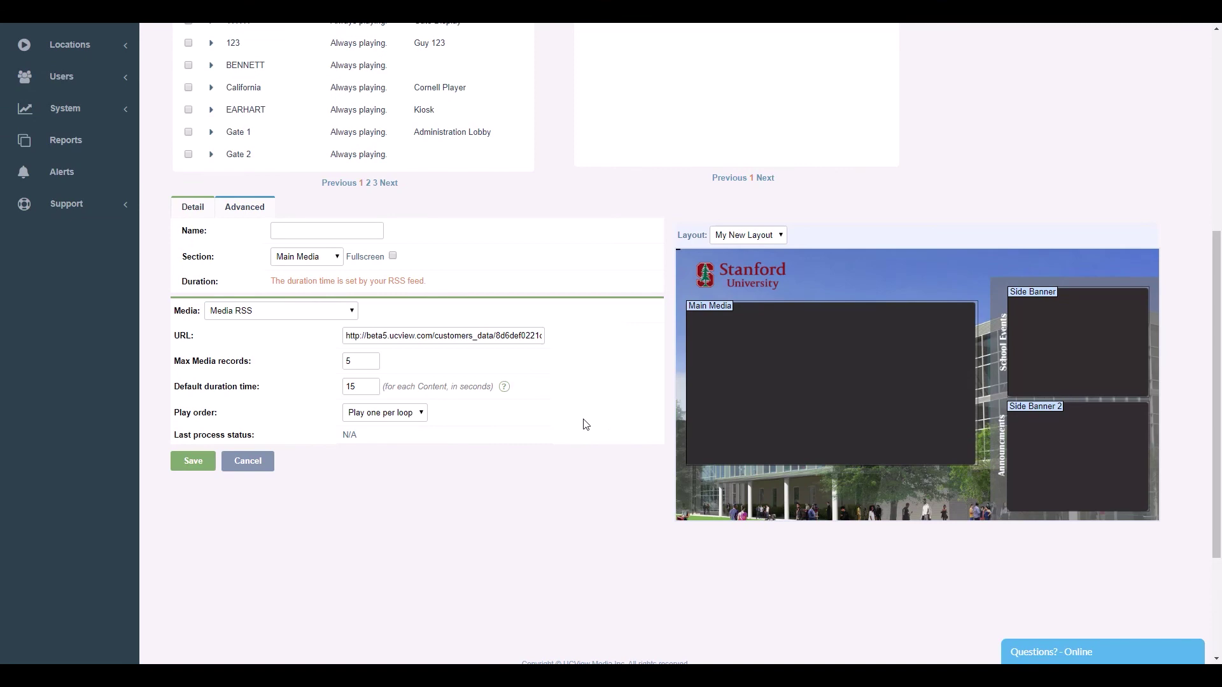
scroll(344, 137, "up", 6)
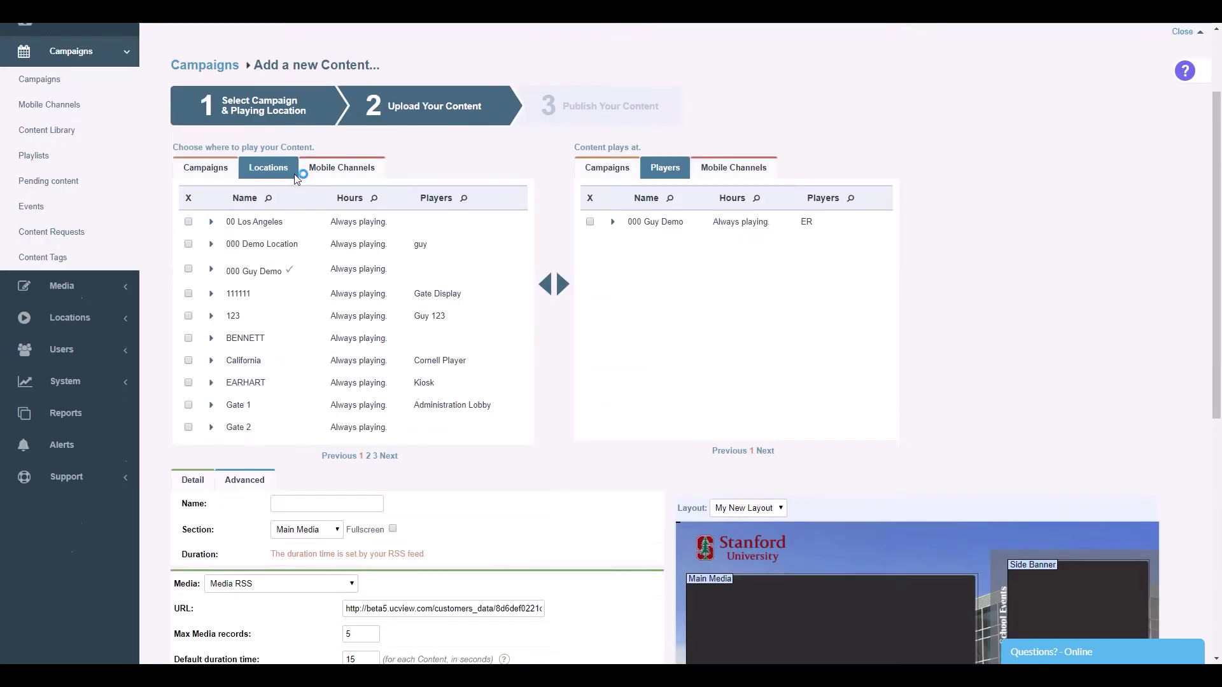